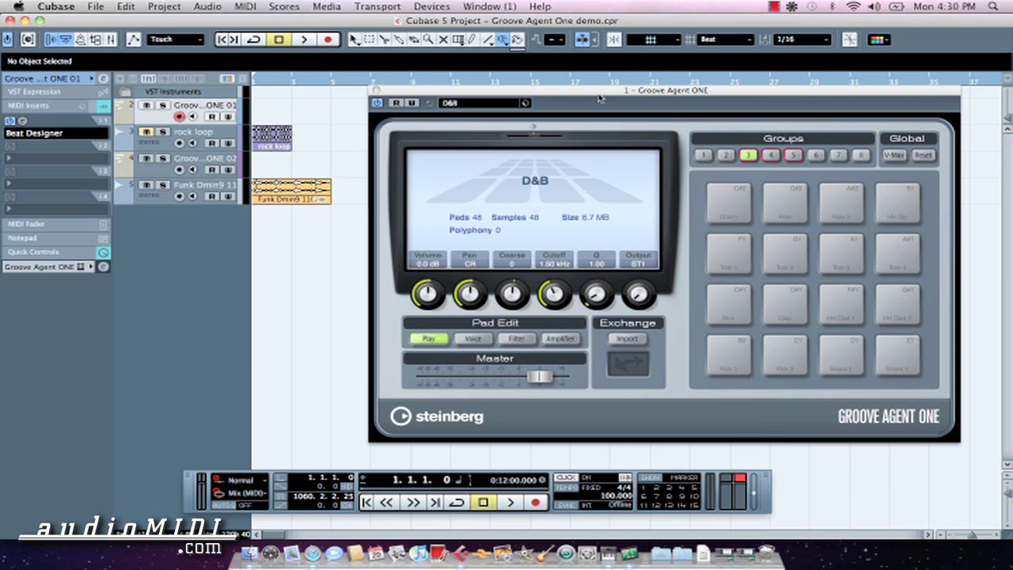
pyautogui.click(505, 103)
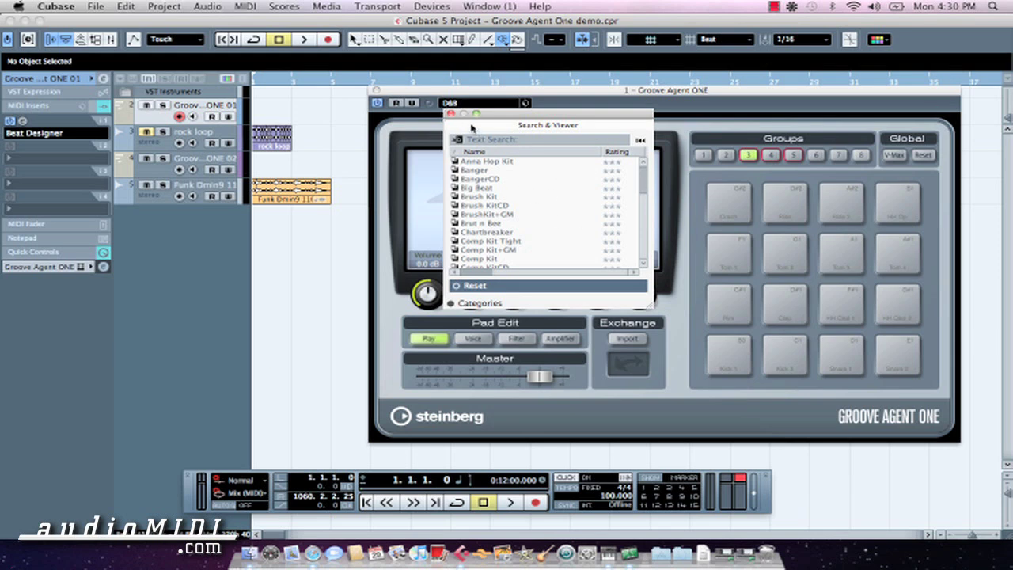
pyautogui.scroll(-4, 530, 208)
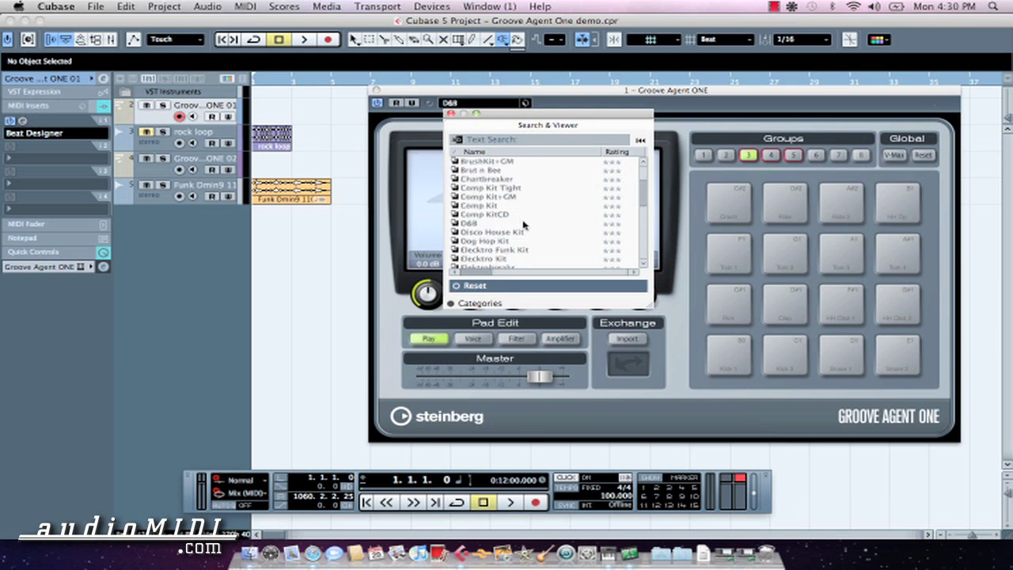
pyautogui.scroll(-3, 521, 197)
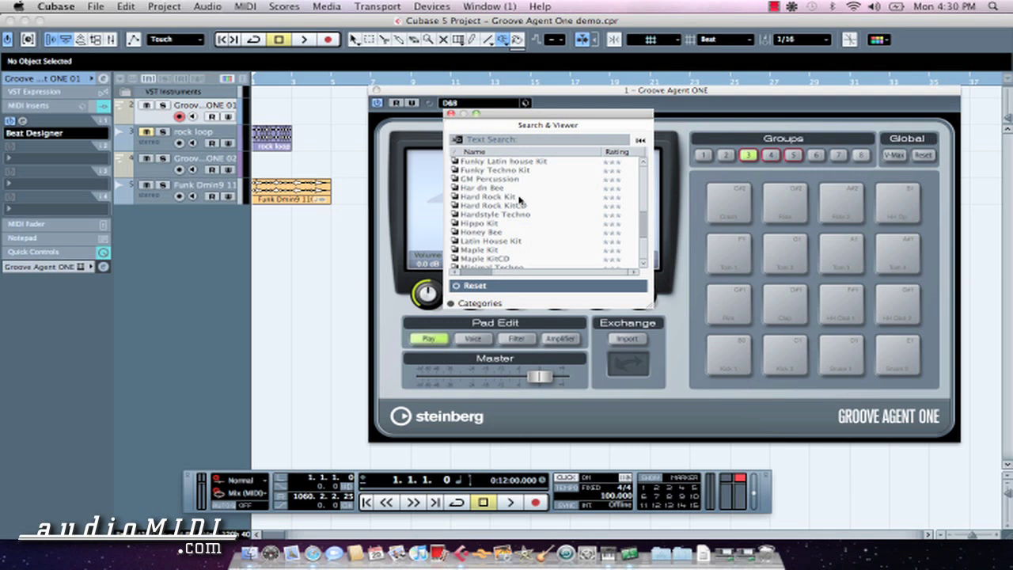
pyautogui.scroll(-3, 520, 202)
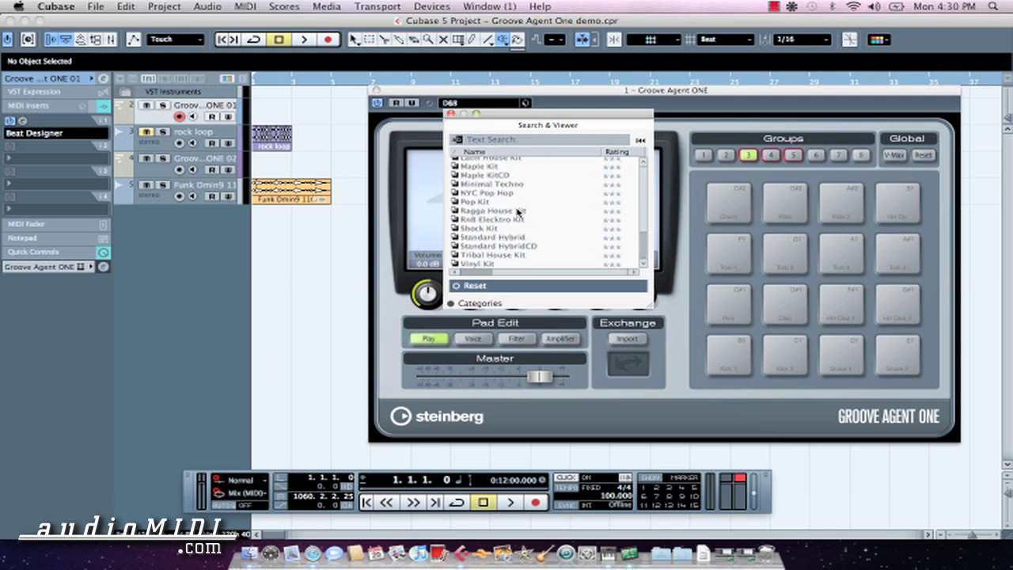
pyautogui.scroll(2, 519, 214)
pyautogui.scroll(7, 519, 213)
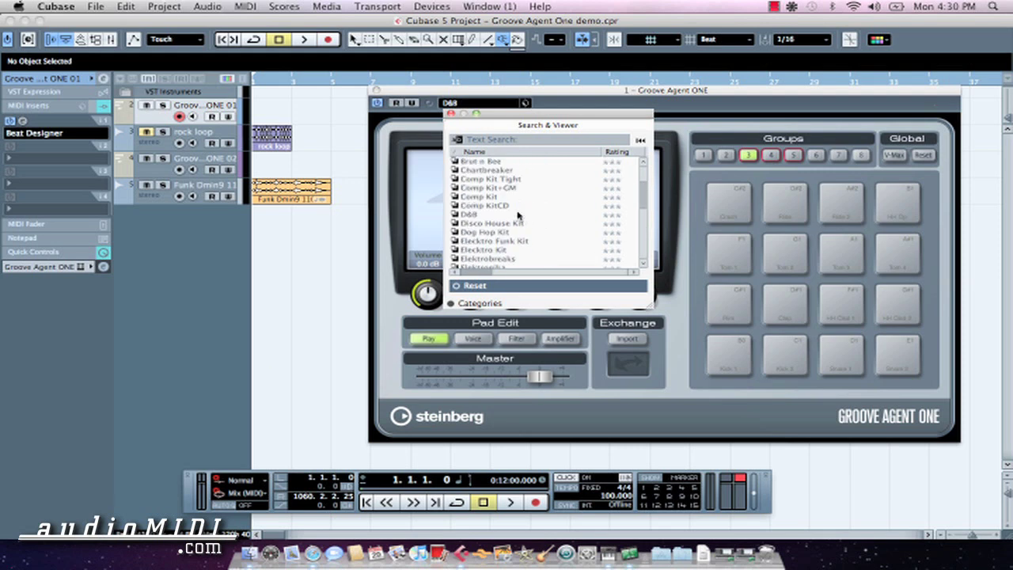
pyautogui.click(450, 114)
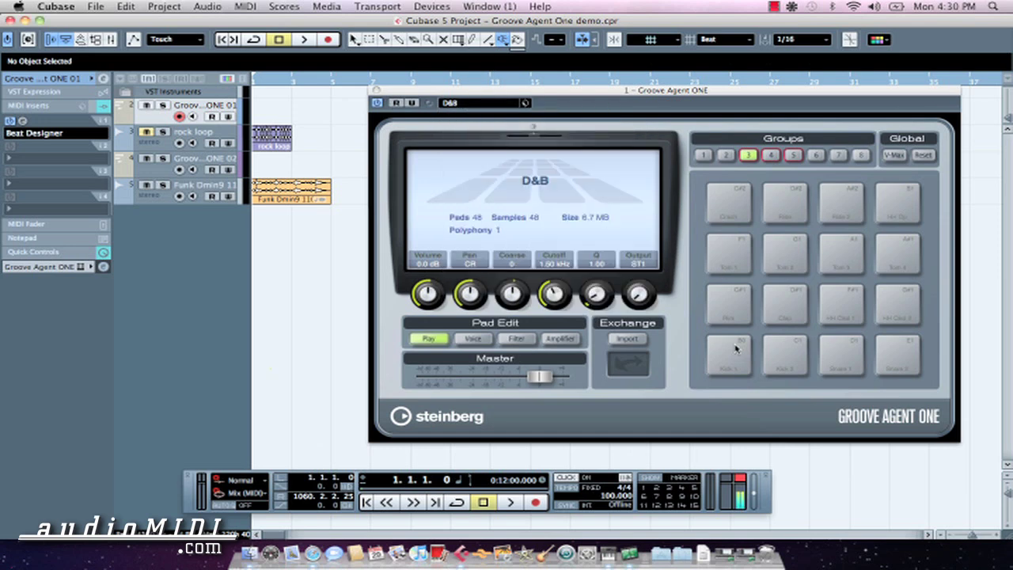
pyautogui.click(779, 348)
pyautogui.click(782, 293)
pyautogui.click(785, 254)
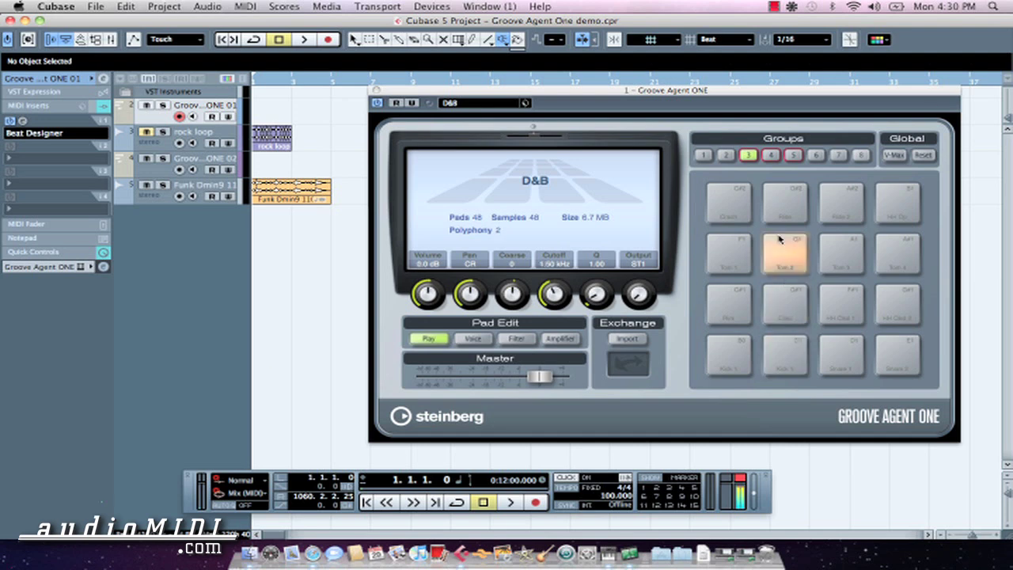
pyautogui.click(840, 261)
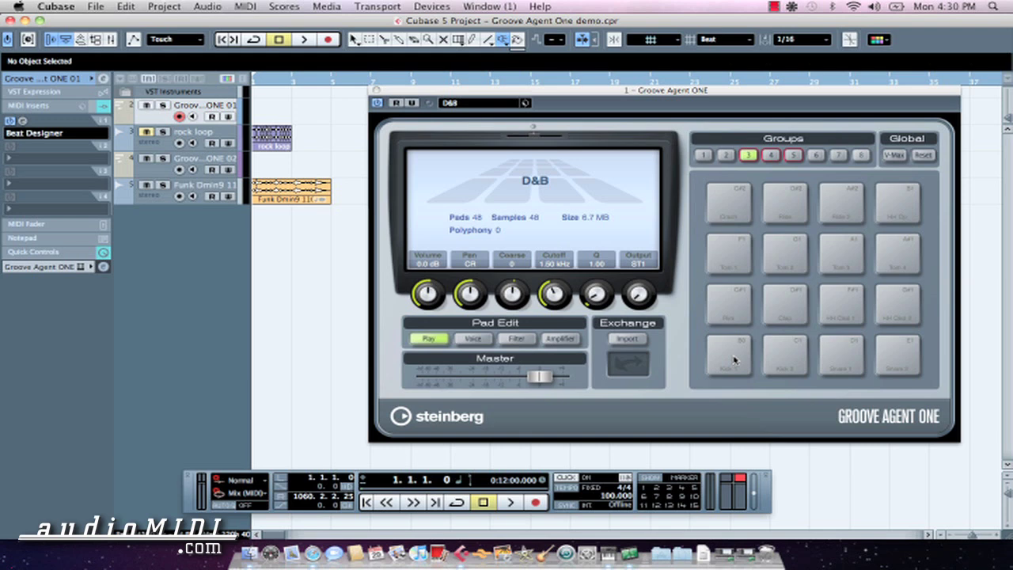
pyautogui.moveTo(640, 294)
pyautogui.mouseDown()
pyautogui.moveTo(633, 144)
pyautogui.moveTo(629, 295)
pyautogui.mouseUp()
# Step: Audition the Kick 2 pad and look through its Voice, Filter and Amp settings
pyautogui.click(798, 349)
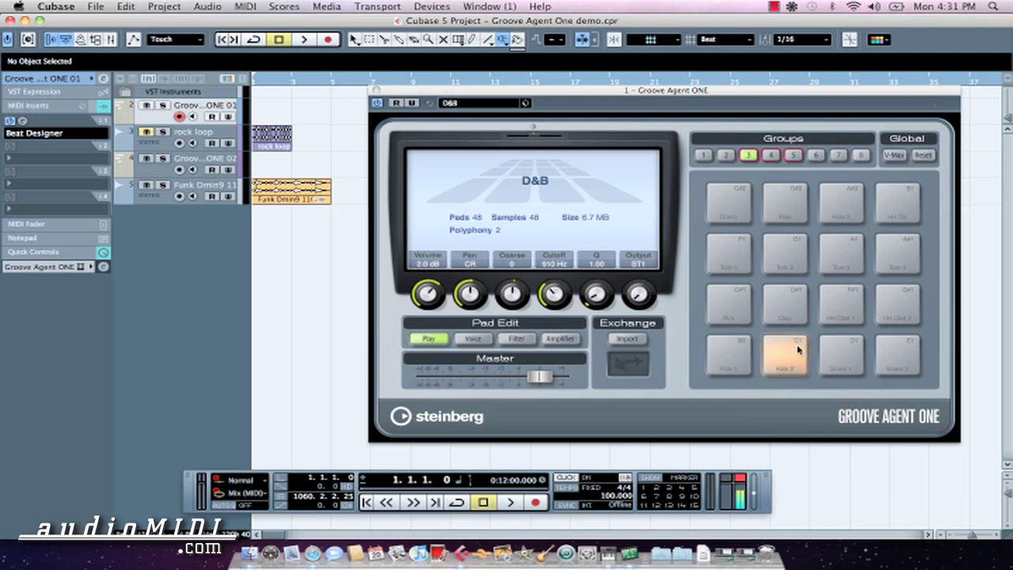
pyautogui.click(473, 338)
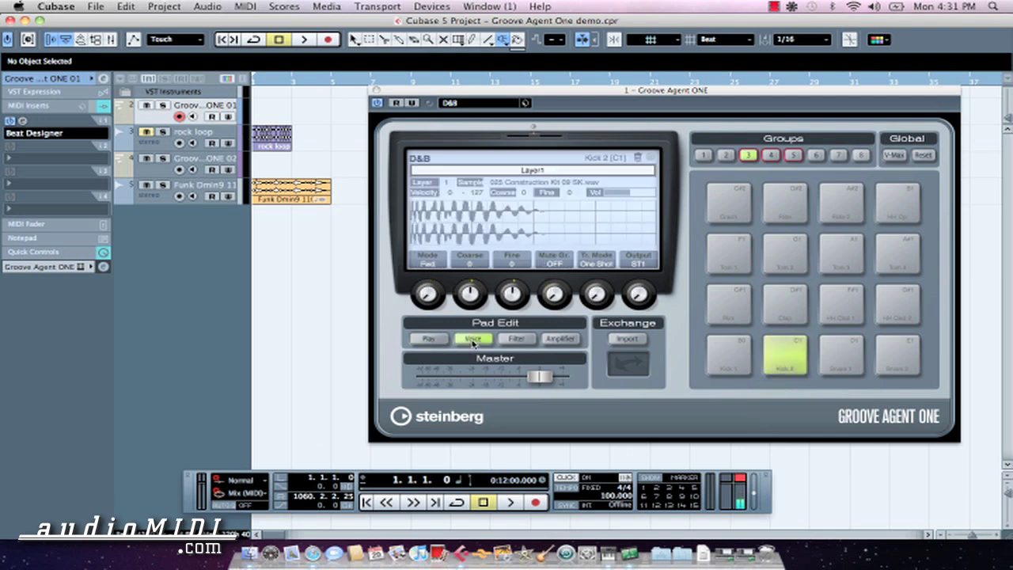
pyautogui.click(516, 338)
pyautogui.click(563, 338)
pyautogui.click(473, 341)
pyautogui.click(778, 353)
# Step: Try Kick 2 coarse tunings of 10 and -7, settle on -4, then show pad group 2
pyautogui.moveTo(473, 285); pyautogui.dragTo(484, 249)
pyautogui.click(773, 349)
pyautogui.moveTo(473, 293); pyautogui.dragTo(459, 308)
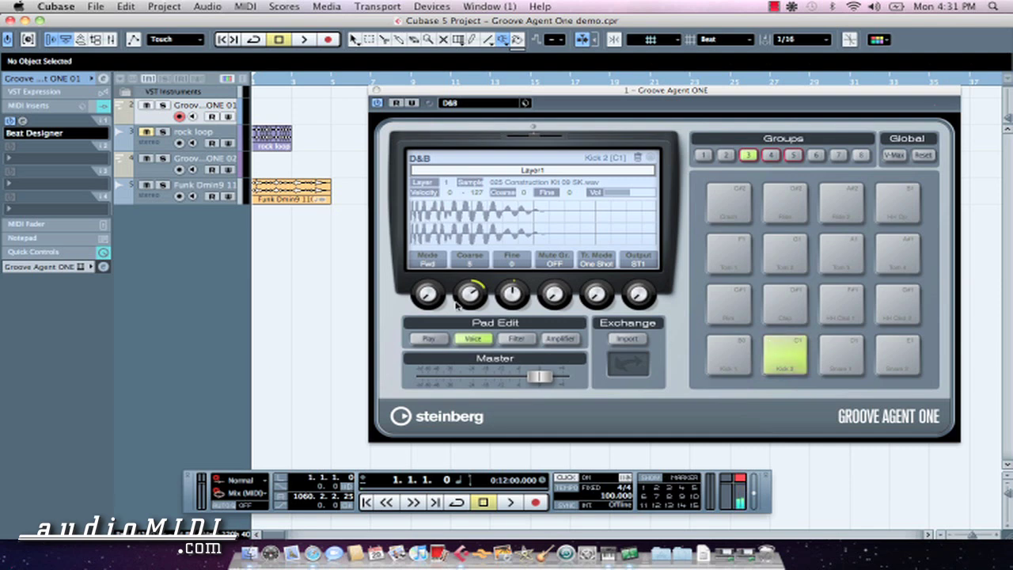
pyautogui.click(788, 347)
pyautogui.moveTo(471, 298); pyautogui.dragTo(468, 264)
pyautogui.click(726, 157)
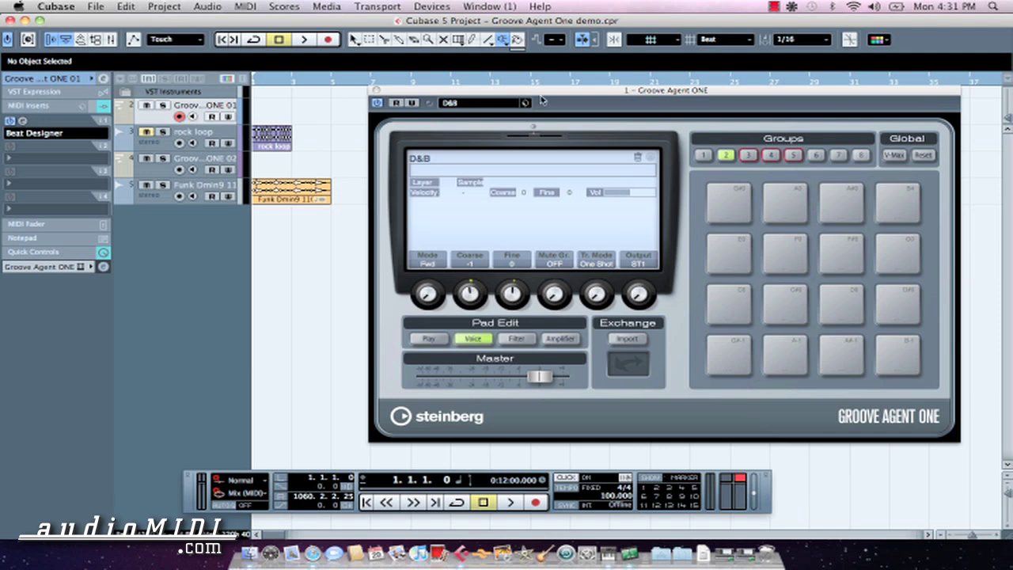
pyautogui.moveTo(544, 92); pyautogui.dragTo(593, 96)
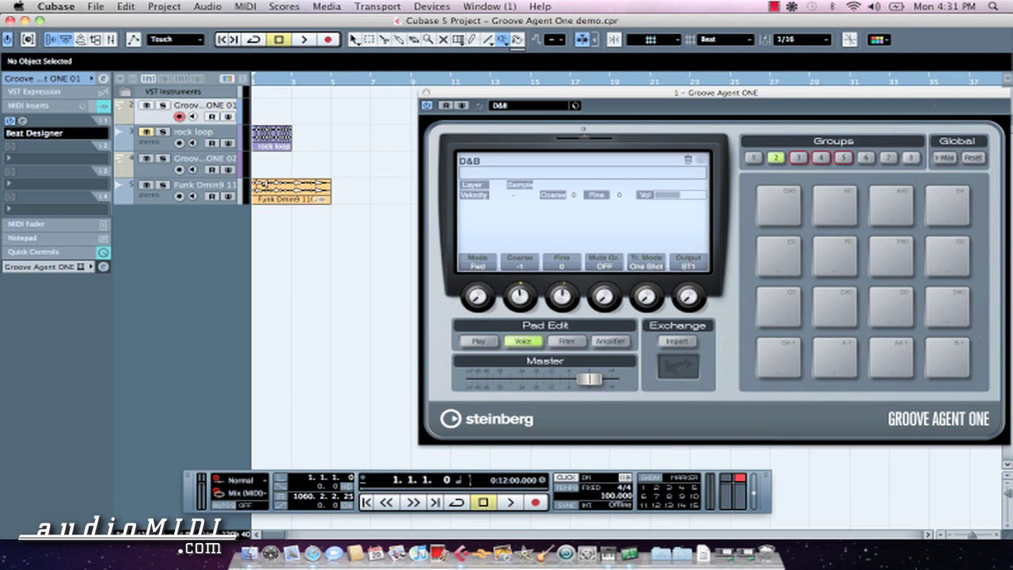
# Step: Start playback and load the Funk Dmin9 110 loop onto pad A-1 of group 2
pyautogui.press('space')
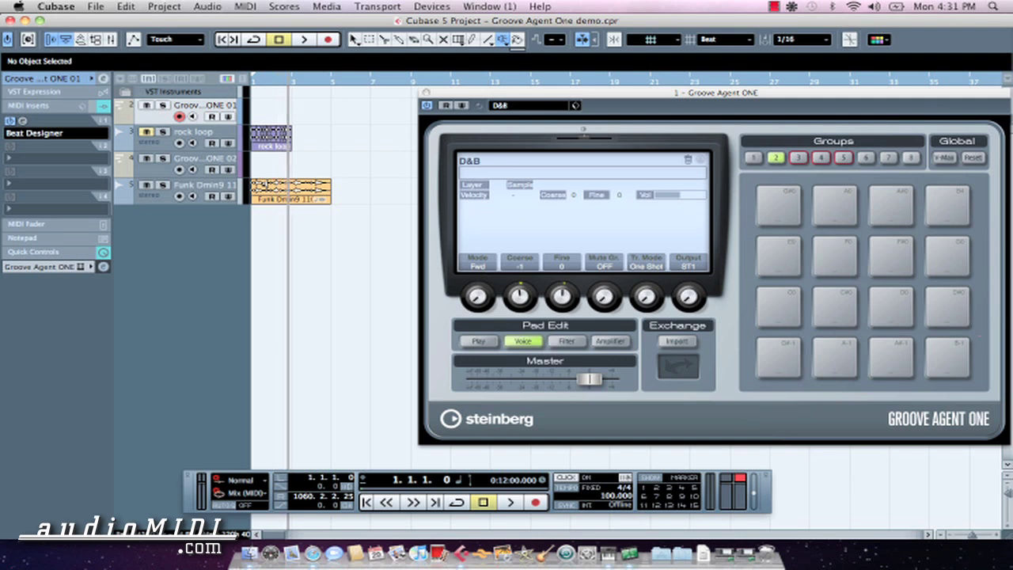
pyautogui.rightClick(273, 167)
pyautogui.click(277, 172)
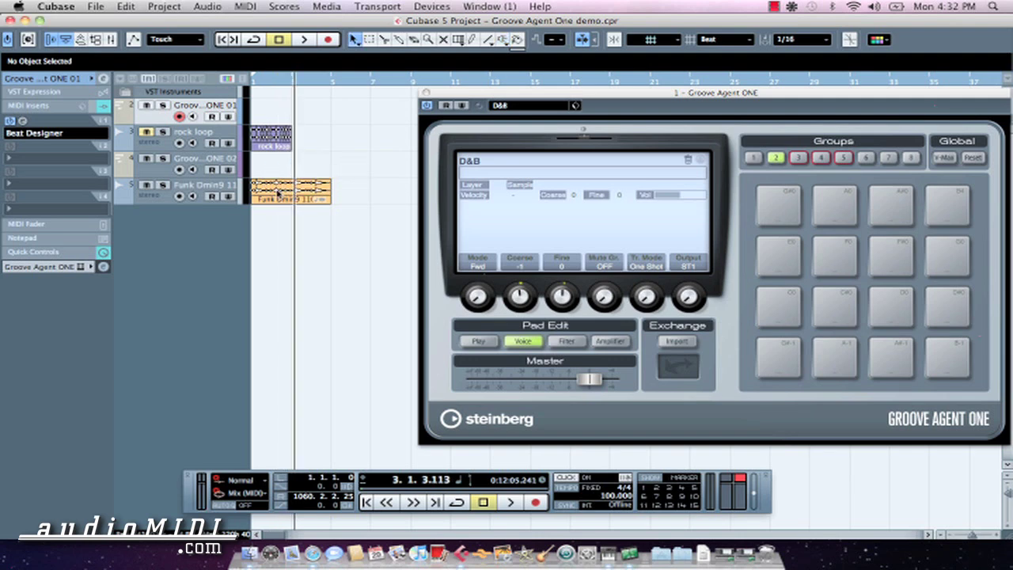
pyautogui.click(279, 193)
pyautogui.moveTo(517, 253); pyautogui.dragTo(838, 357)
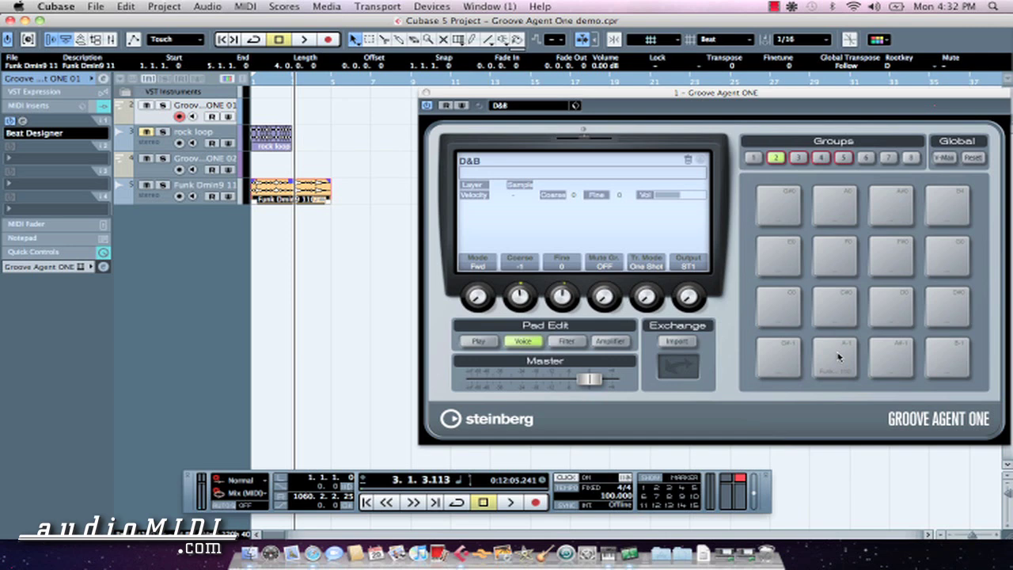
pyautogui.click(837, 350)
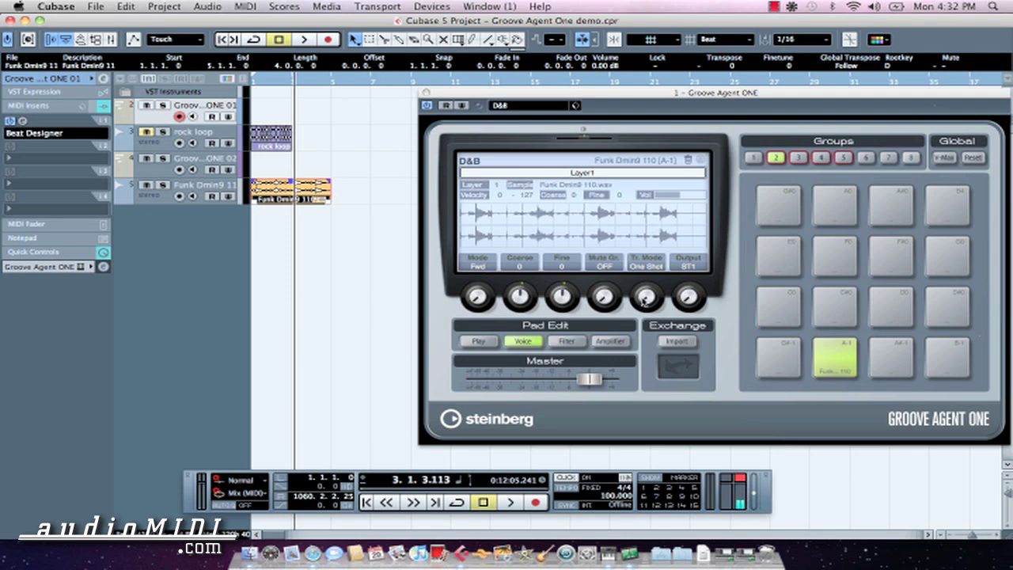
# Step: Audition pad A-1 in Key Hold trigger mode, then set it back to One Shot
pyautogui.moveTo(645, 299); pyautogui.dragTo(625, 277)
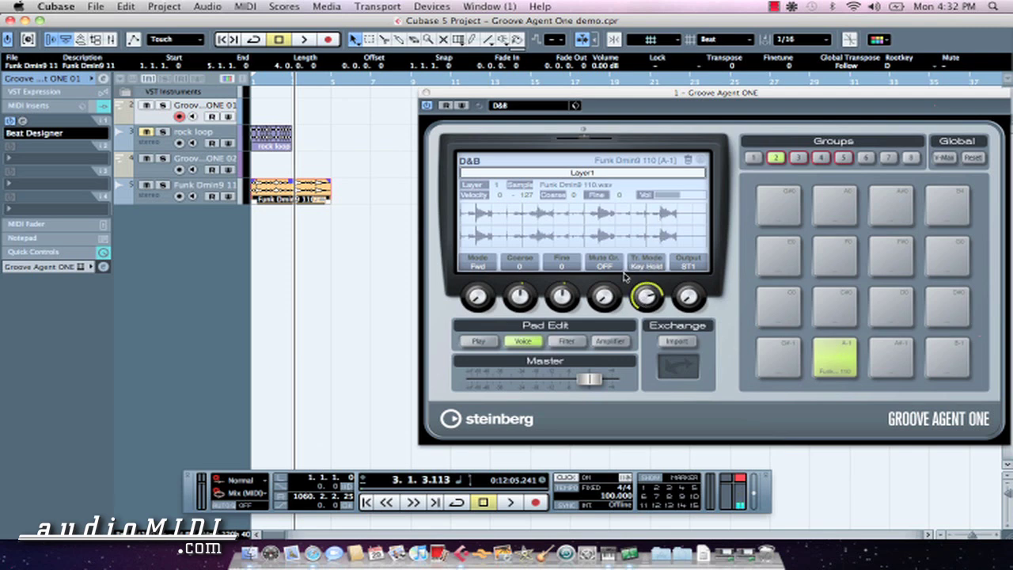
pyautogui.click(834, 349)
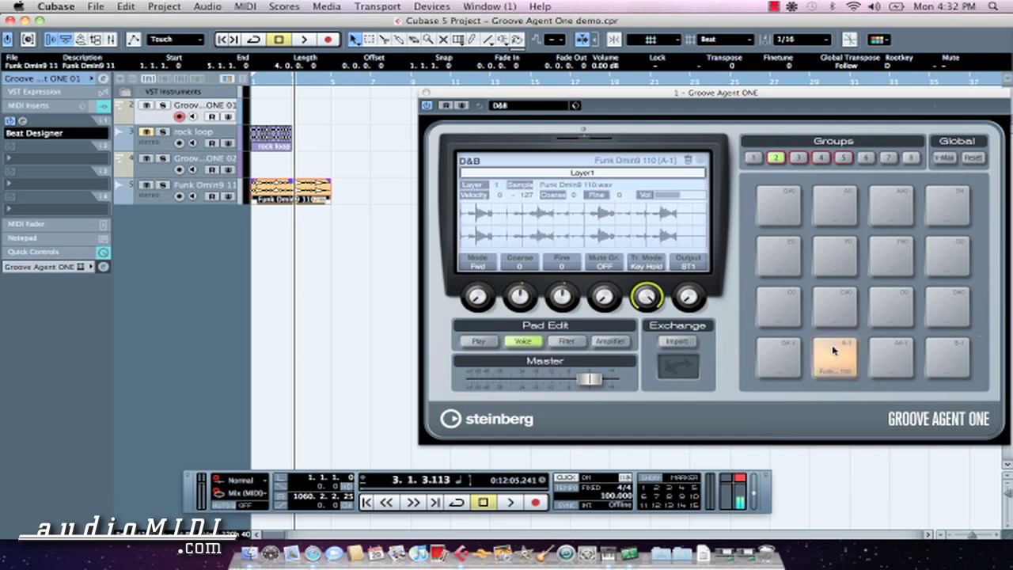
pyautogui.click(834, 349)
pyautogui.click(834, 348)
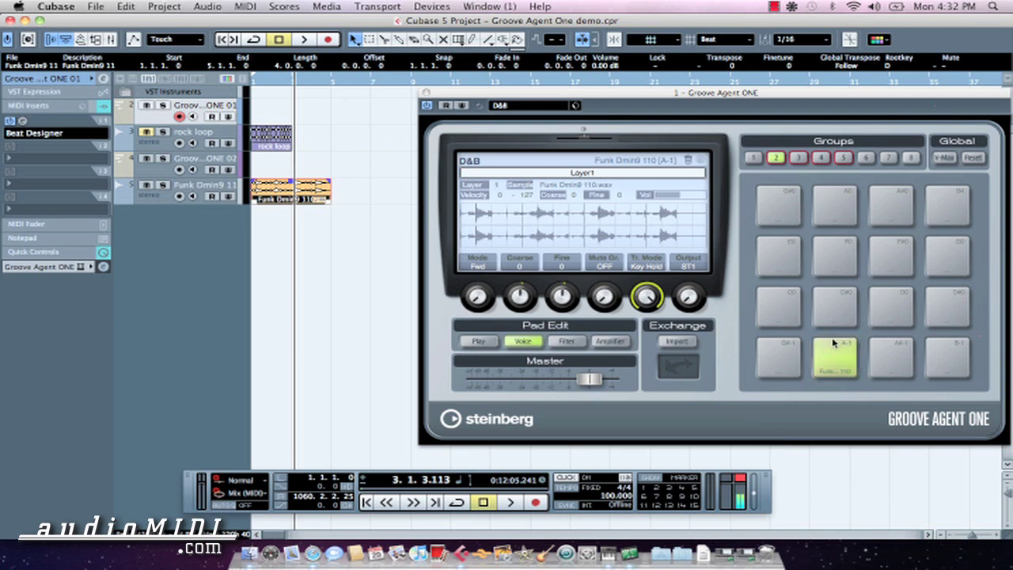
pyautogui.click(834, 342)
pyautogui.moveTo(645, 296); pyautogui.dragTo(644, 307)
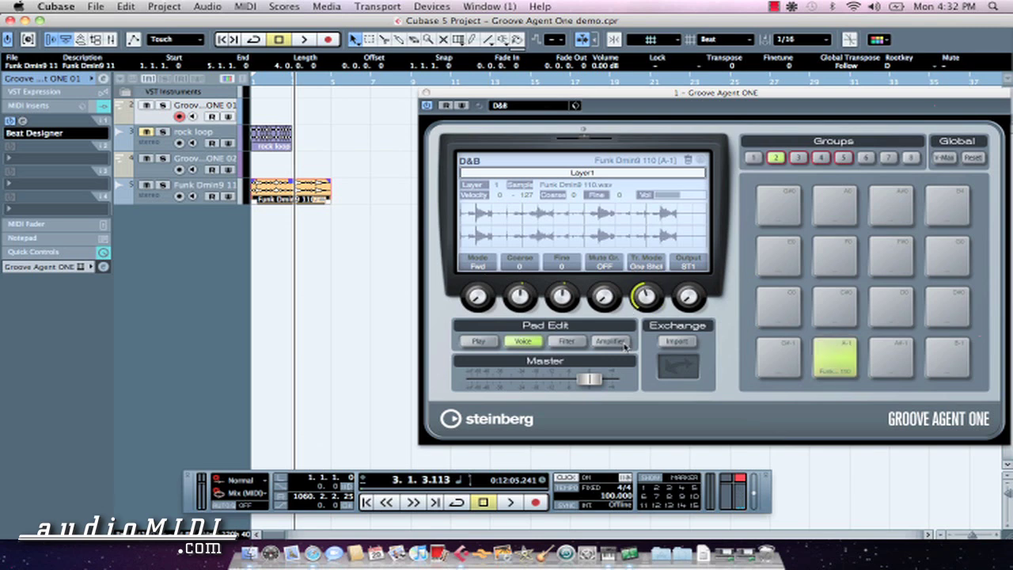
pyautogui.click(823, 346)
# Step: Open the Beat Designer insert with its Afrique Latino 133bpm pattern beside Groove Agent ONE
pyautogui.moveTo(589, 98); pyautogui.dragTo(587, 64)
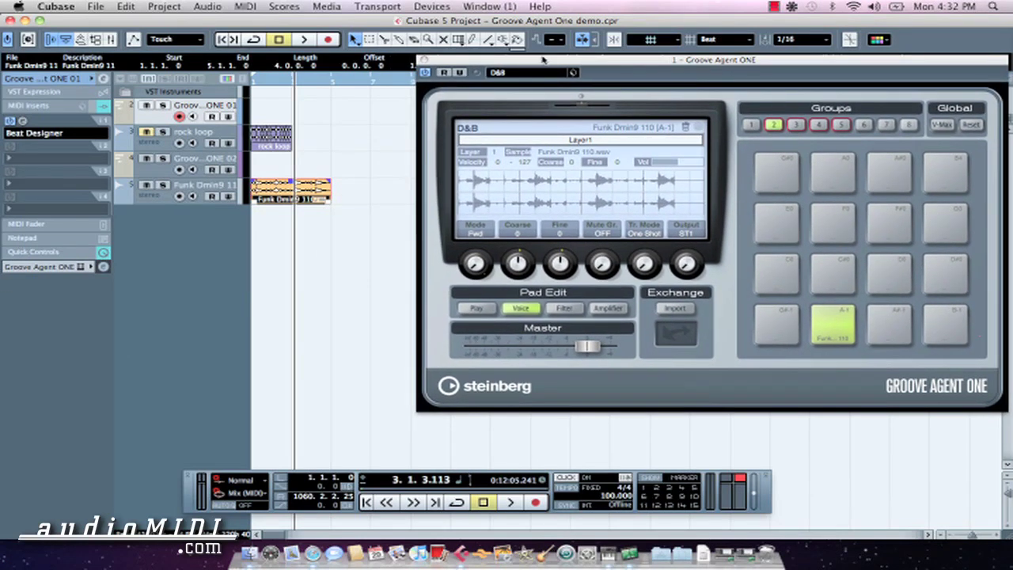
pyautogui.click(23, 122)
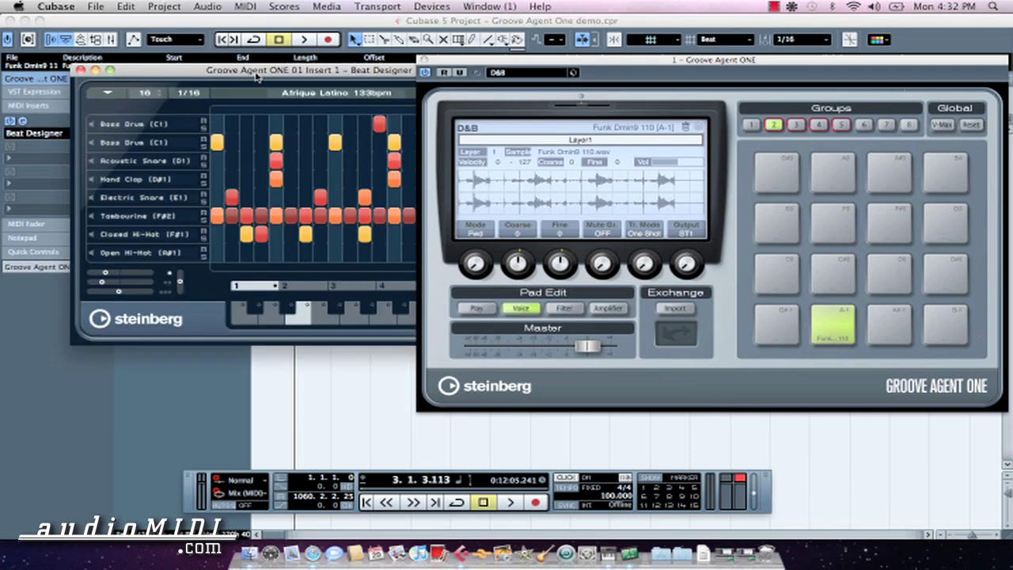
pyautogui.moveTo(252, 72); pyautogui.dragTo(199, 201)
pyautogui.moveTo(553, 69); pyautogui.dragTo(642, 63)
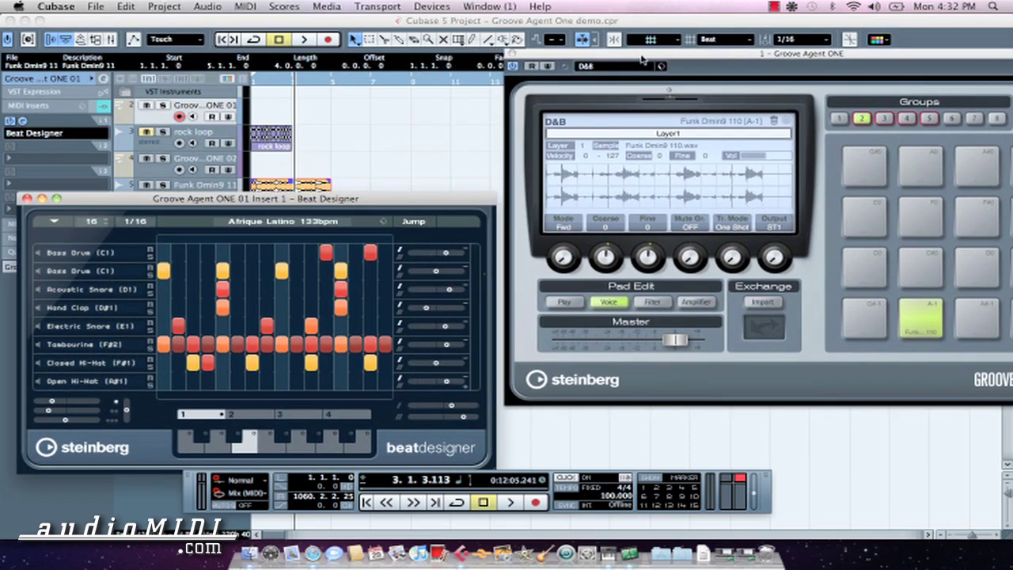
pyautogui.moveTo(376, 206); pyautogui.dragTo(386, 161)
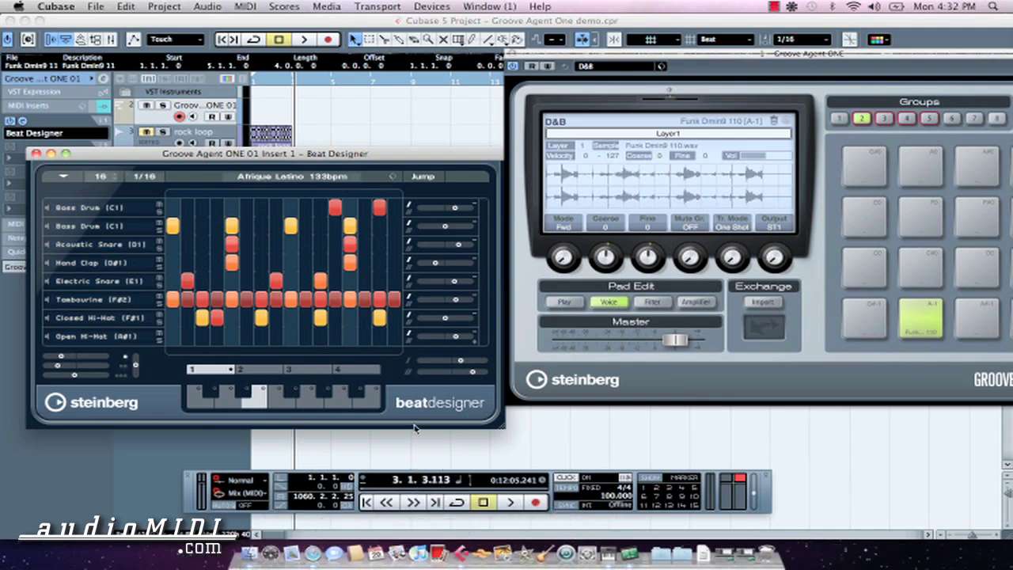
# Step: Play from bar 6, adjust the master level and audition several Beat Designer patterns
pyautogui.click(413, 503)
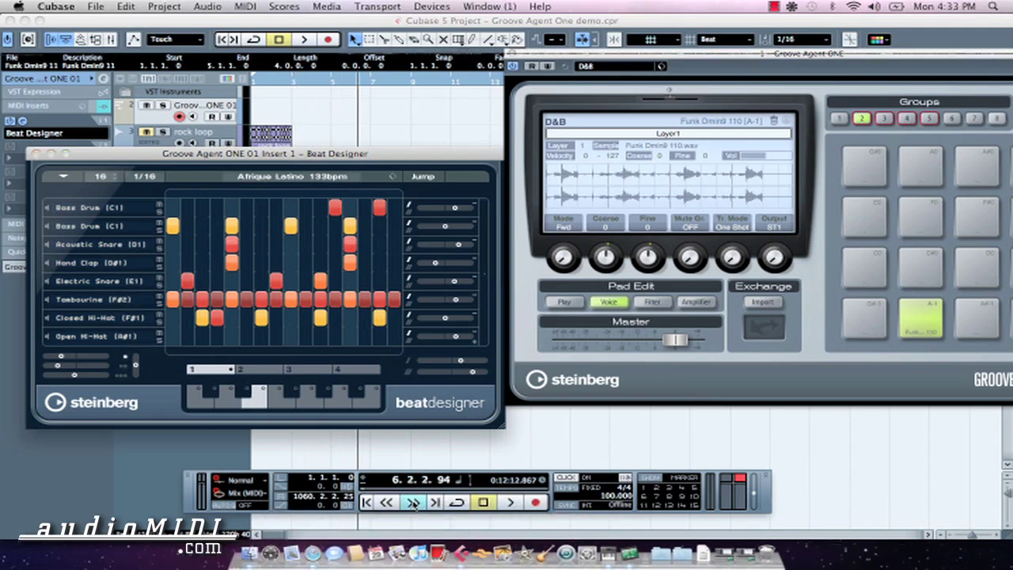
pyautogui.click(507, 503)
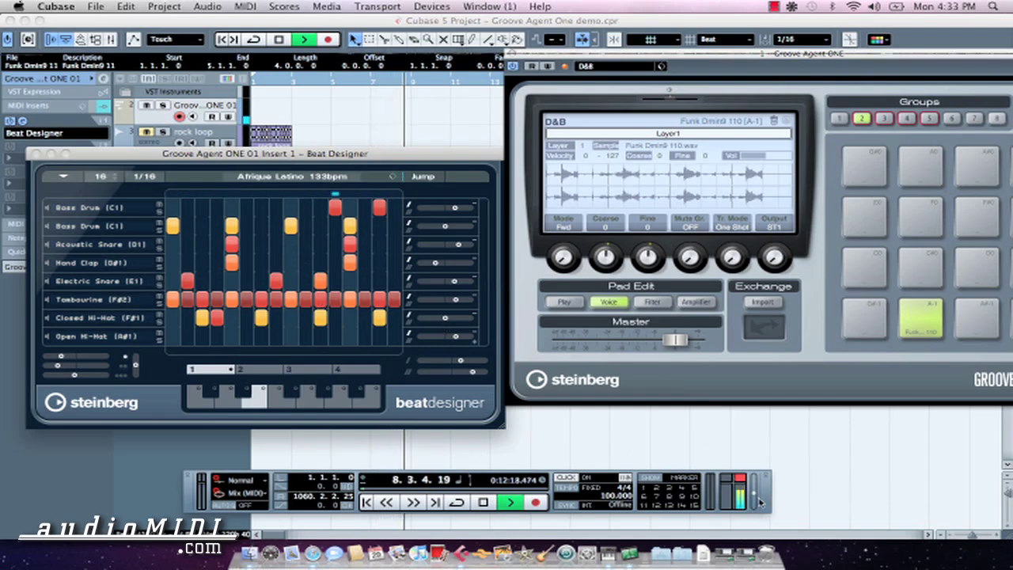
pyautogui.moveTo(759, 501); pyautogui.dragTo(777, 516)
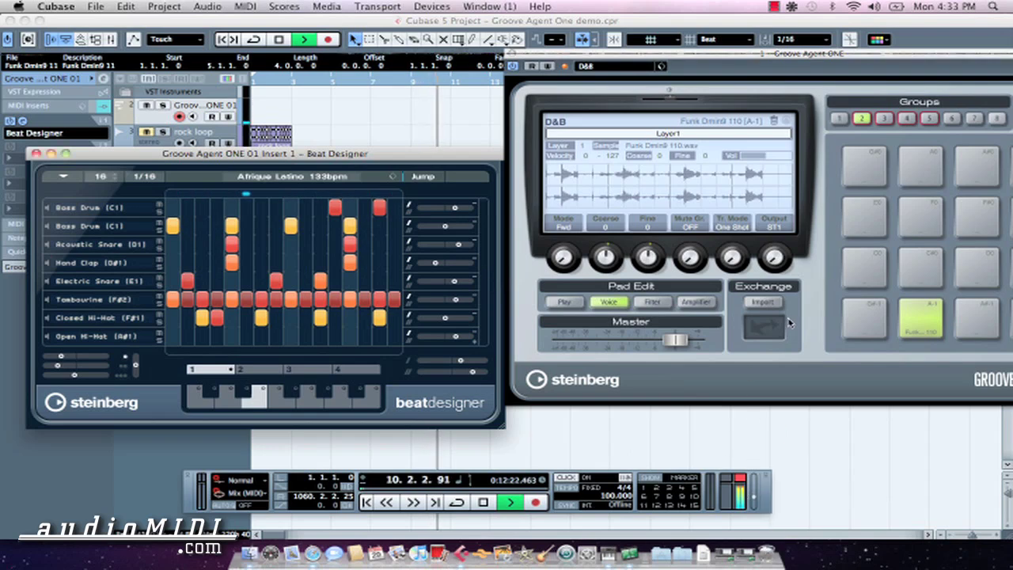
pyautogui.click(308, 399)
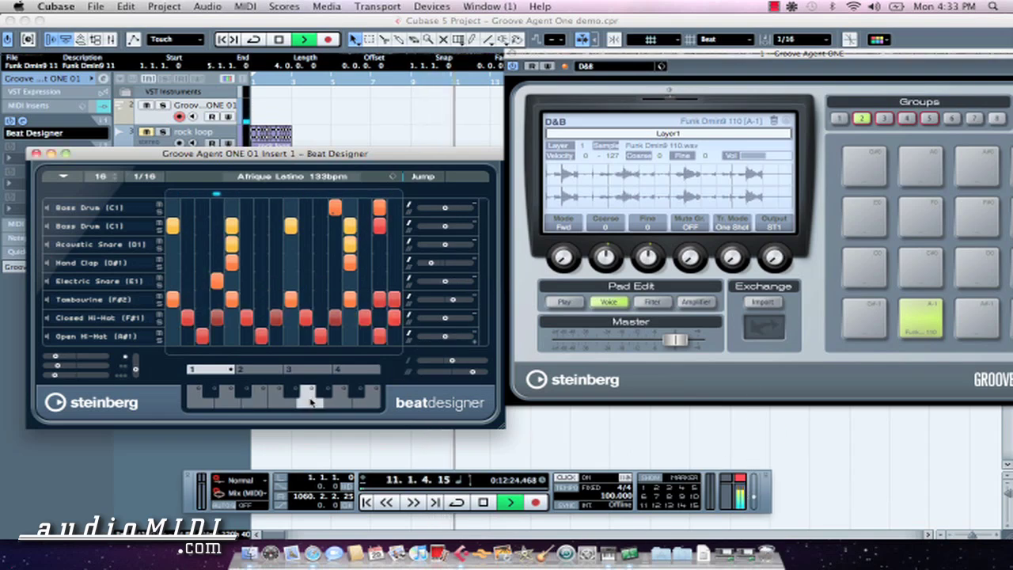
pyautogui.click(342, 402)
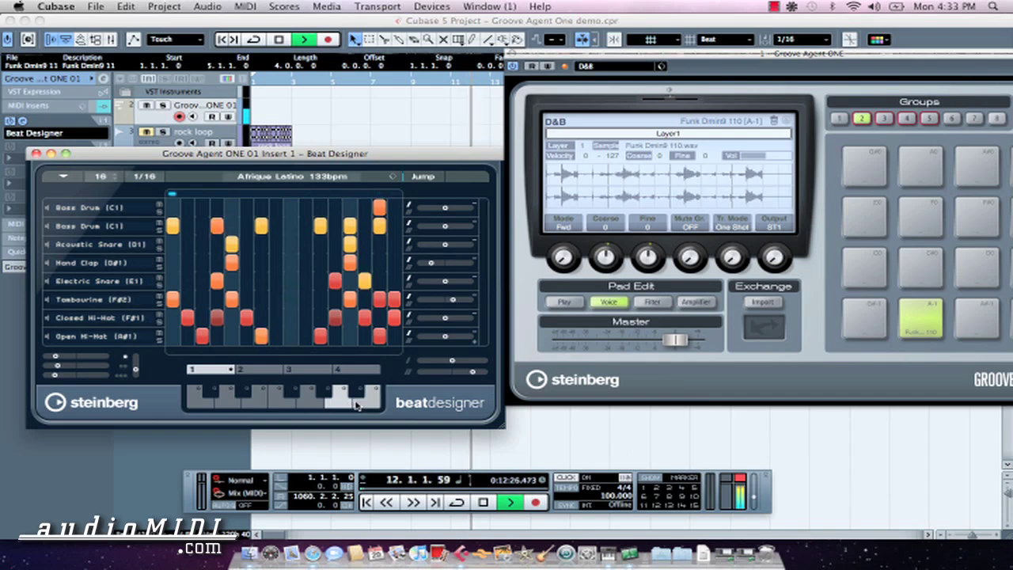
pyautogui.click(282, 400)
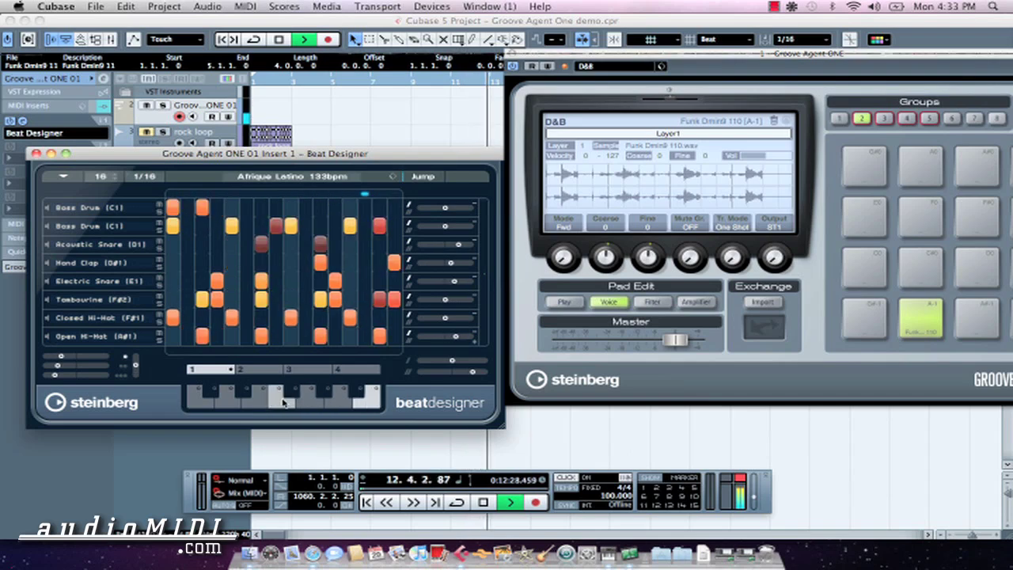
# Step: Enable Jump and queue pattern switches, ending on a blank pattern slot
pyautogui.click(419, 177)
pyautogui.click(261, 399)
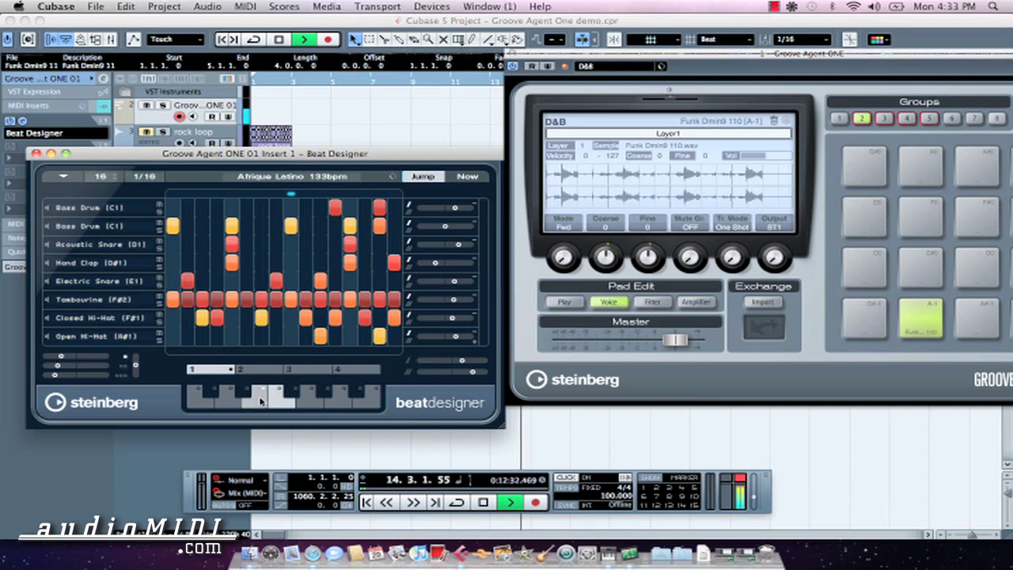
pyautogui.click(326, 404)
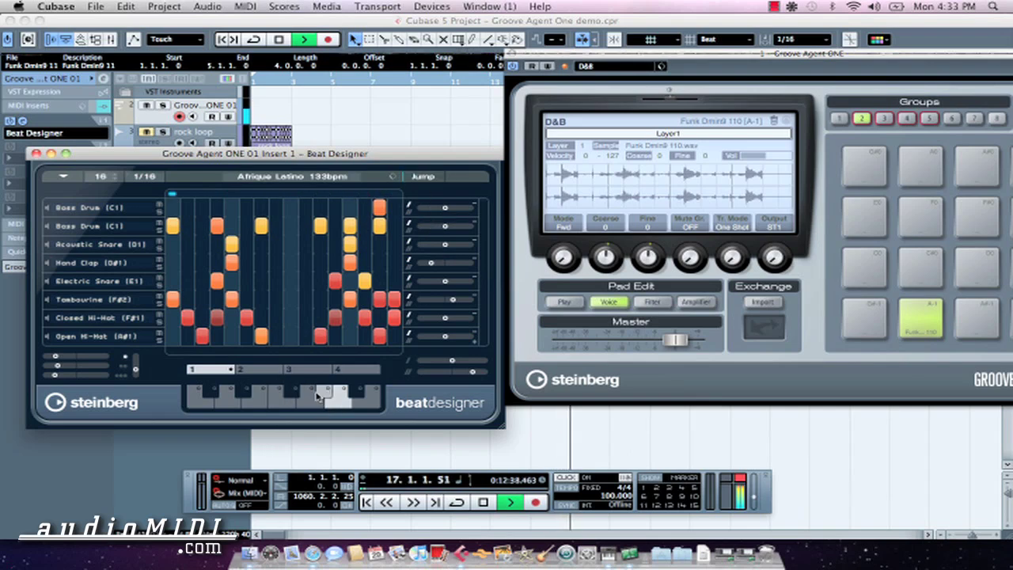
pyautogui.click(209, 396)
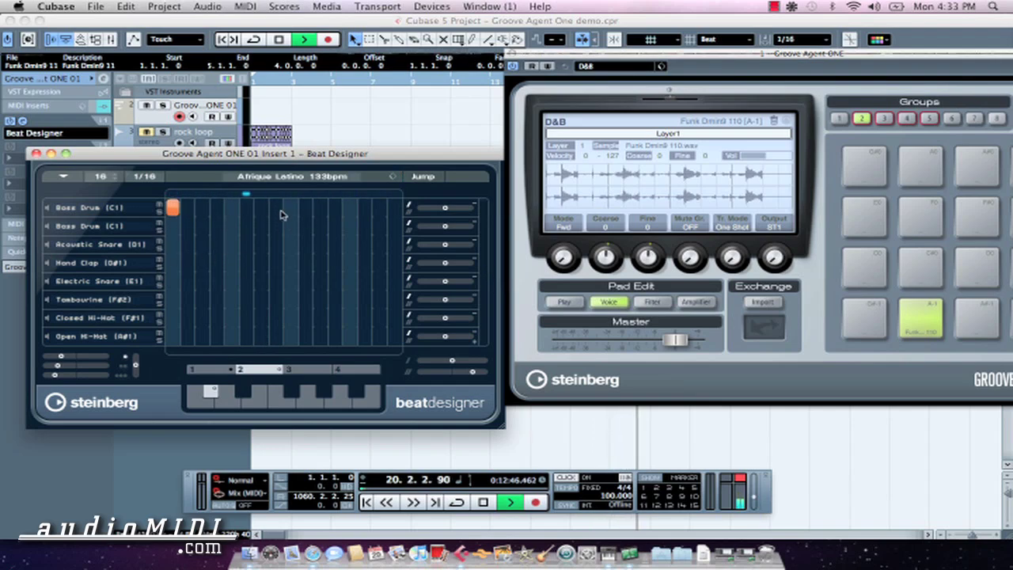
# Step: Add Bass Drum hits and a second Hand Clap, softening two kicks and both claps
pyautogui.click(335, 207)
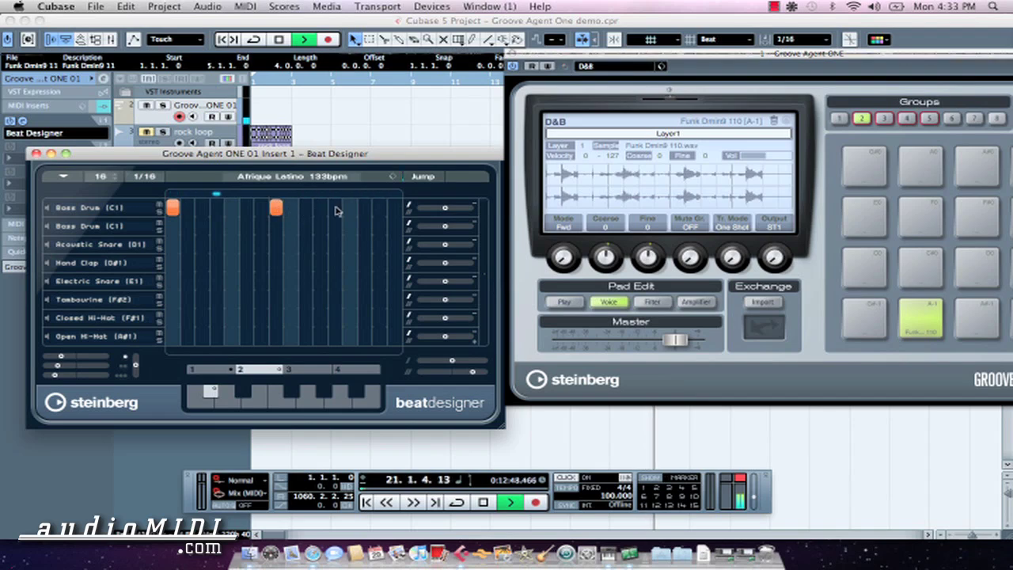
pyautogui.click(394, 209)
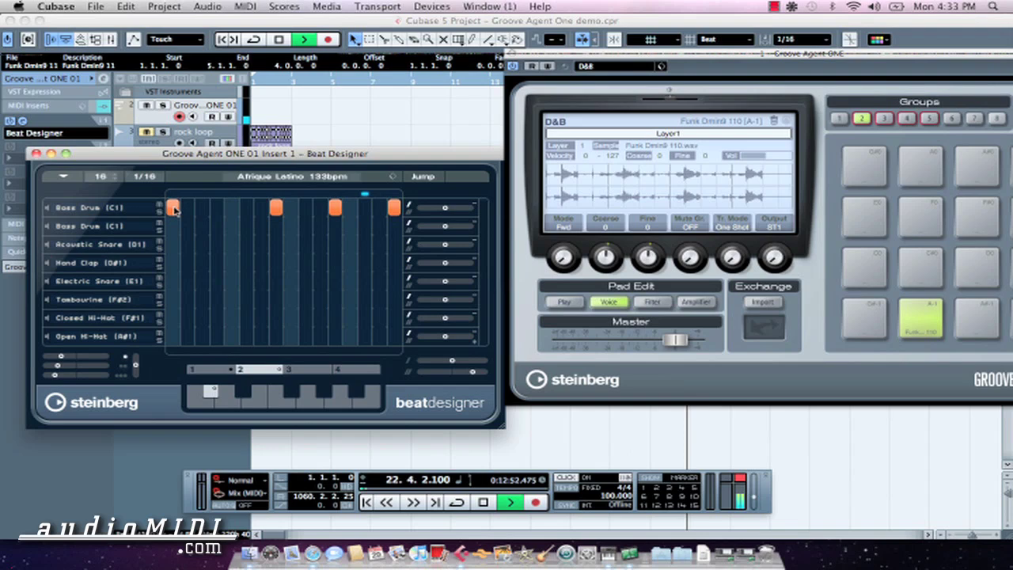
pyautogui.moveTo(176, 209); pyautogui.dragTo(181, 198)
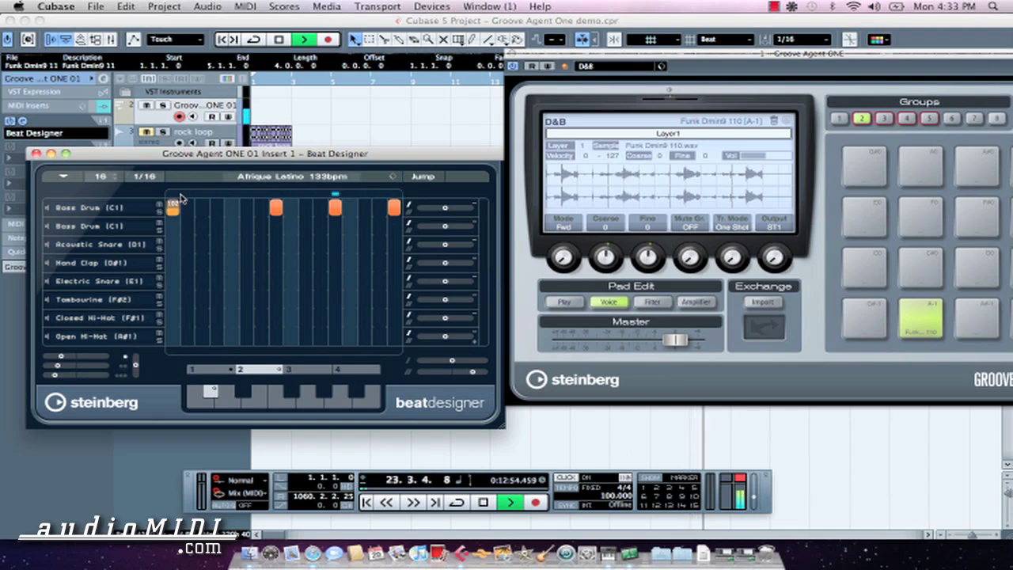
pyautogui.moveTo(335, 209); pyautogui.dragTo(282, 199)
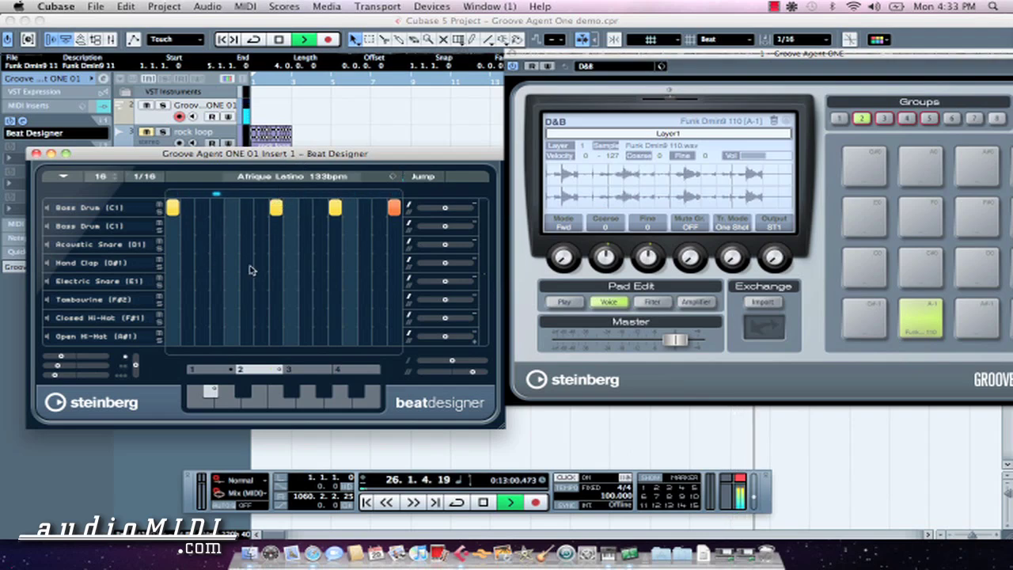
pyautogui.click(351, 263)
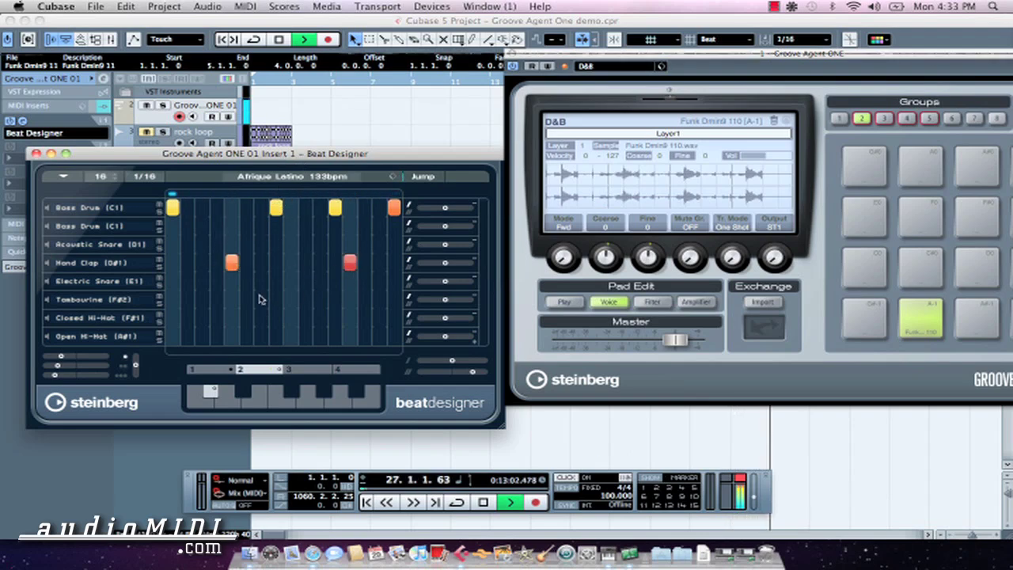
pyautogui.moveTo(236, 268); pyautogui.dragTo(232, 256)
pyautogui.moveTo(350, 268); pyautogui.dragTo(351, 257)
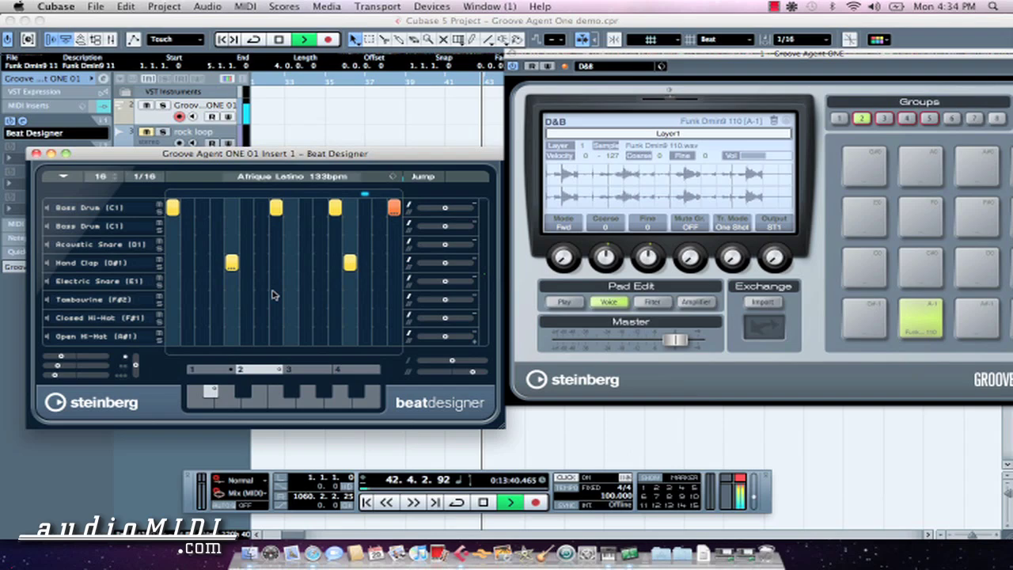
# Step: Enlarge Beat Designer and program Tambourine on steps 1, 2, 5–8, 10, 11, 15, 16, one softer
pyautogui.moveTo(500, 430); pyautogui.dragTo(526, 468)
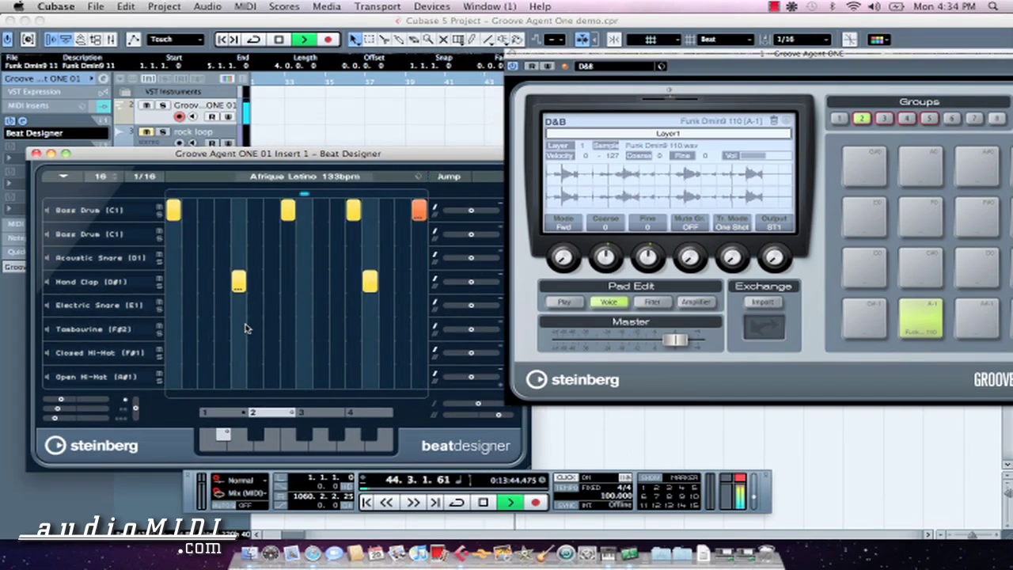
pyautogui.moveTo(246, 328); pyautogui.dragTo(345, 336)
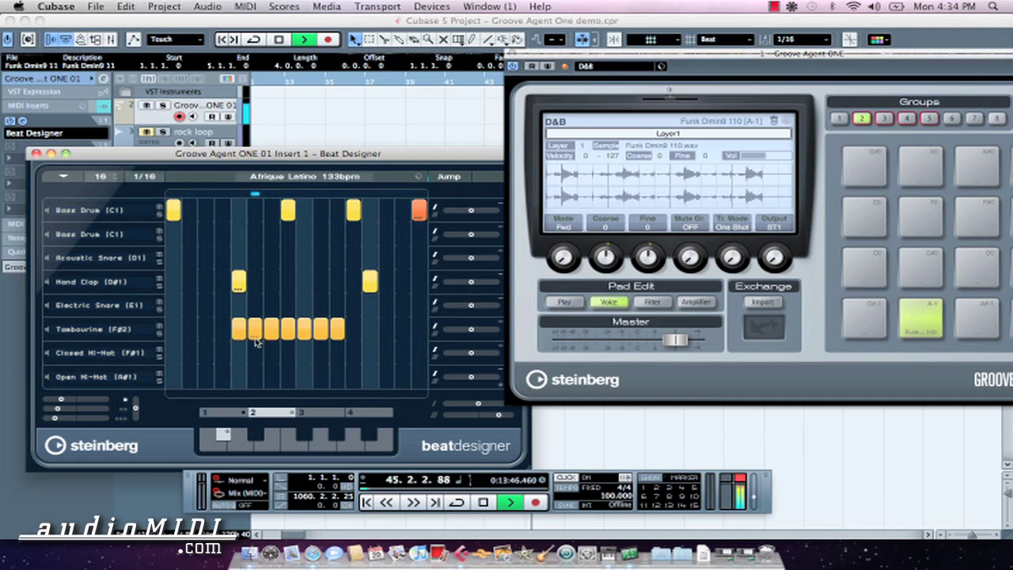
pyautogui.moveTo(394, 327); pyautogui.dragTo(441, 329)
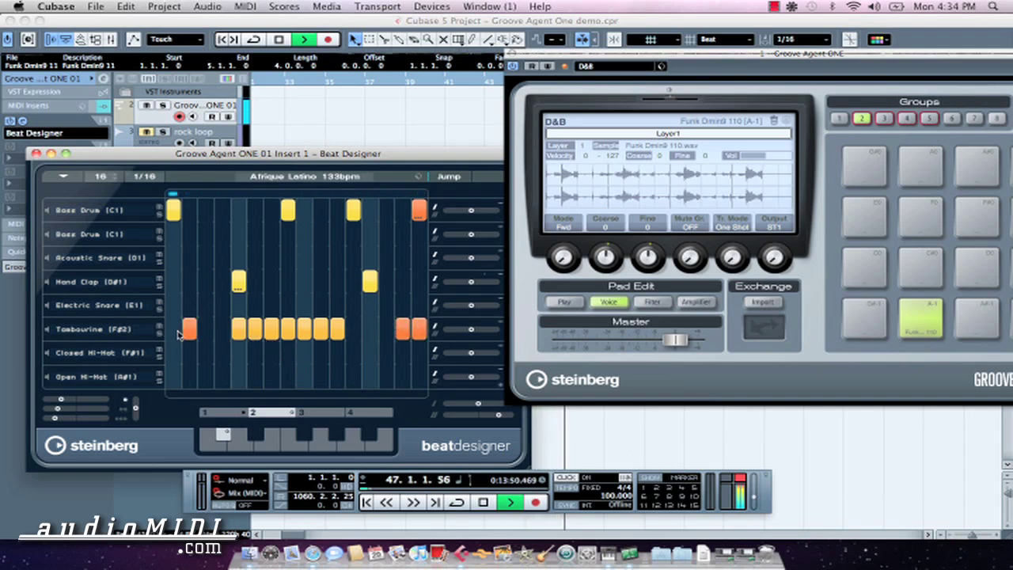
pyautogui.click(177, 333)
pyautogui.click(309, 331)
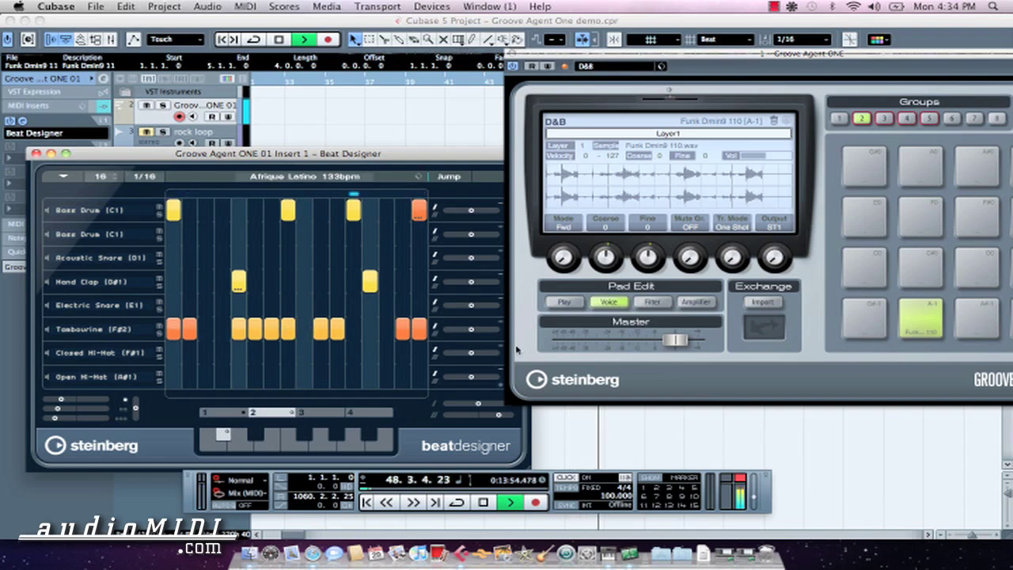
pyautogui.click(409, 320)
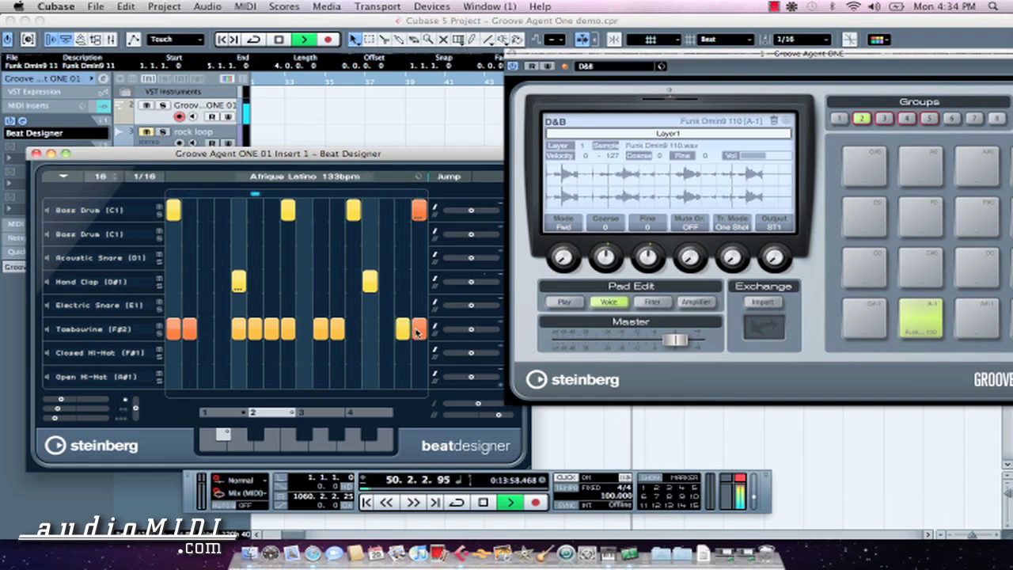
# Step: Adjust Tambourine velocities and fine-tune the Tambourine and Hand Clap slide offsets
pyautogui.click(190, 327)
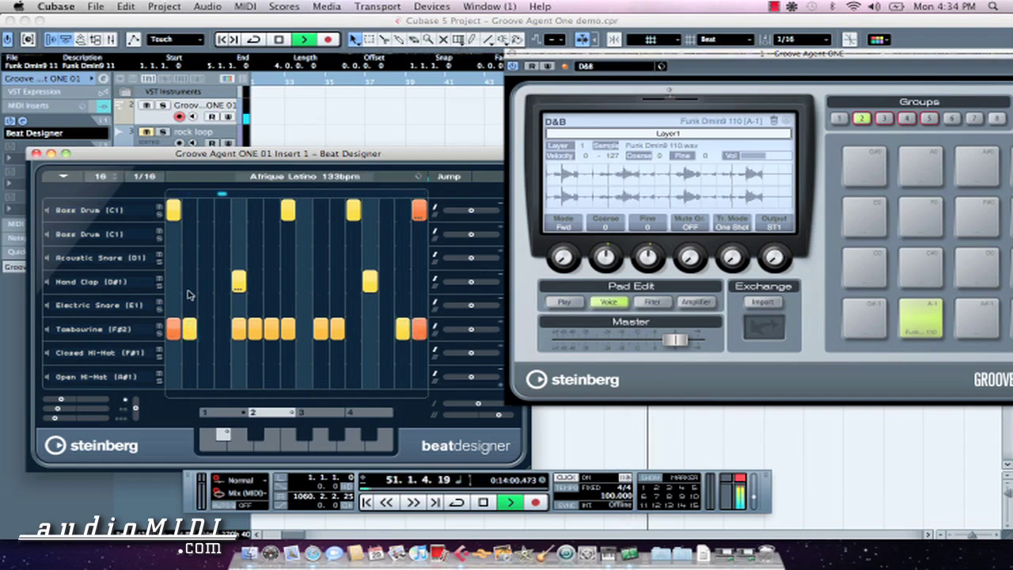
pyautogui.click(262, 331)
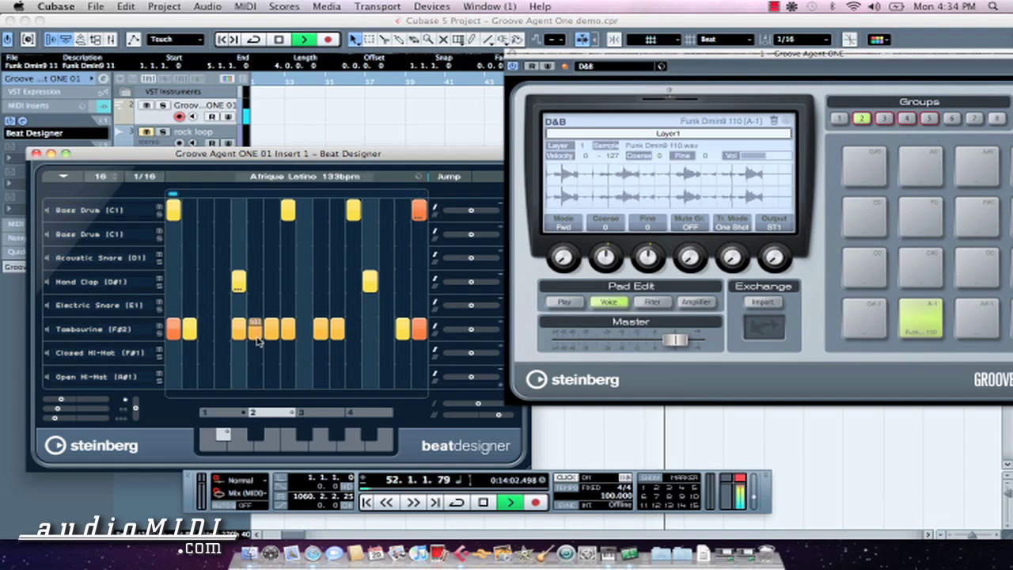
pyautogui.moveTo(466, 332)
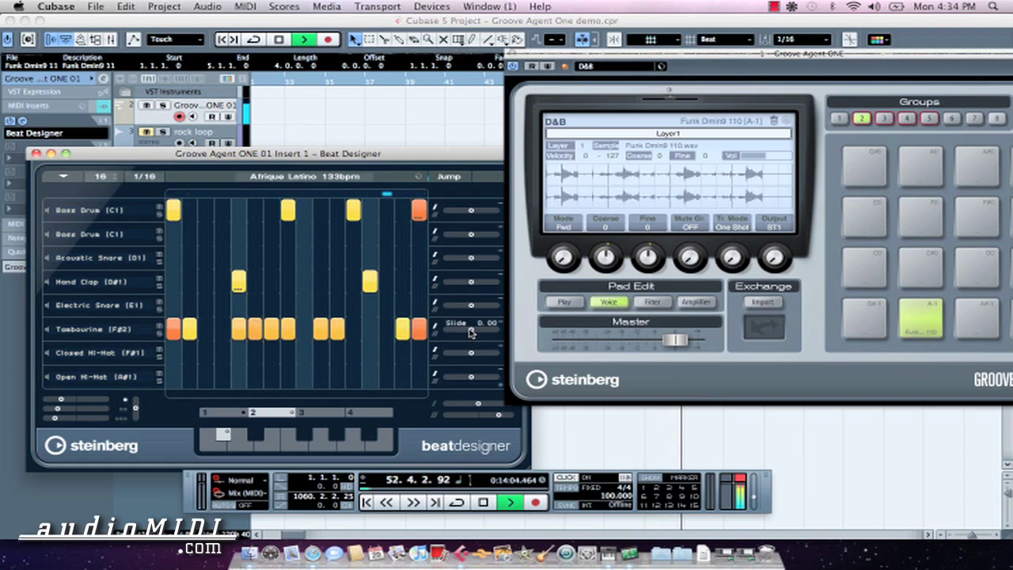
pyautogui.moveTo(466, 333)
pyautogui.mouseDown()
pyautogui.moveTo(464, 342)
pyautogui.moveTo(457, 336)
pyautogui.mouseUp()
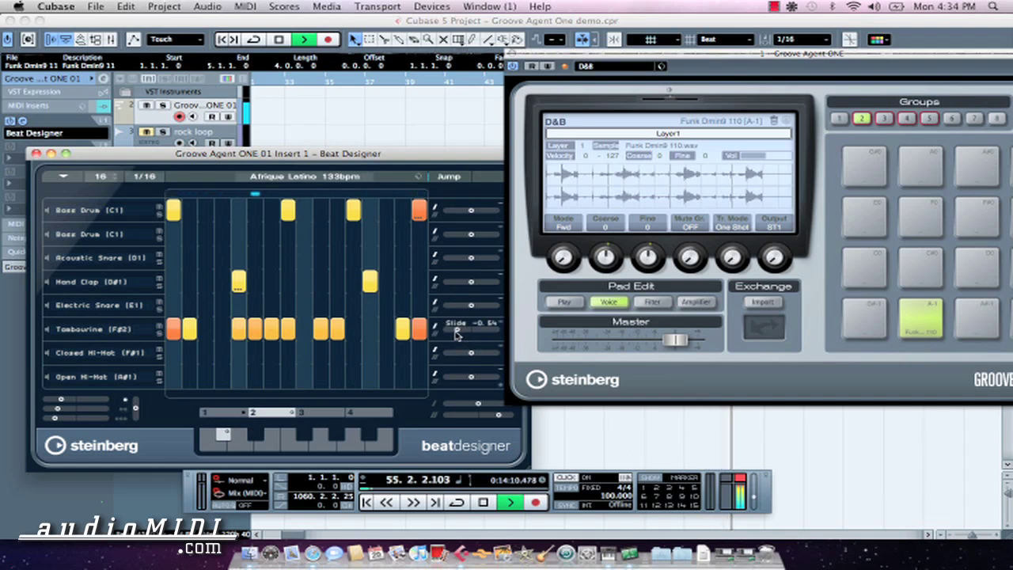
pyautogui.moveTo(479, 286)
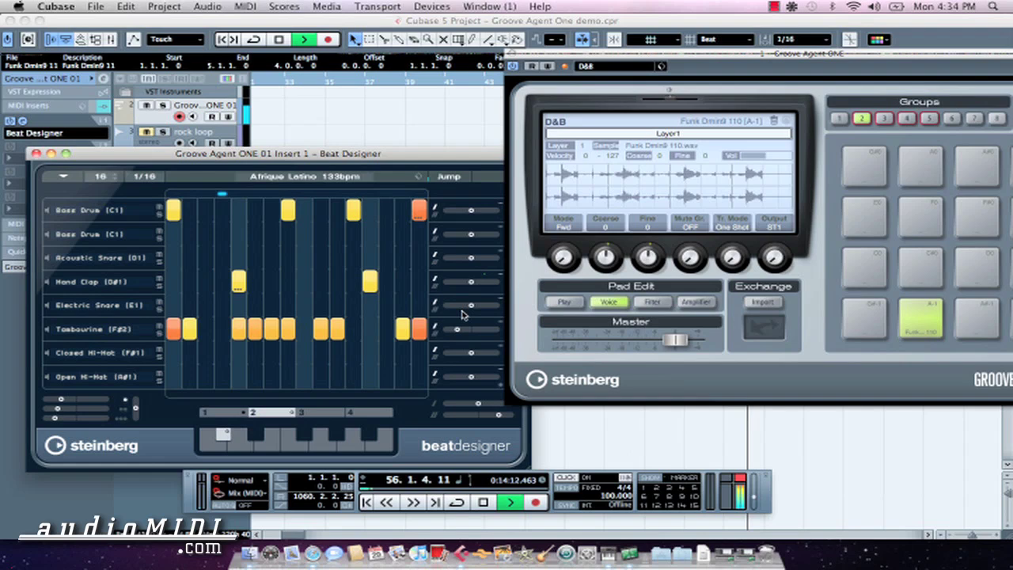
pyautogui.moveTo(474, 287); pyautogui.dragTo(463, 288)
pyautogui.moveTo(457, 329); pyautogui.dragTo(477, 329)
# Step: Add Open and Closed Hi-Hat, Acoustic Snare and Bass Drum hits, raising the snare velocity
pyautogui.moveTo(304, 377); pyautogui.dragTo(320, 376)
pyautogui.click(369, 353)
pyautogui.click(402, 377)
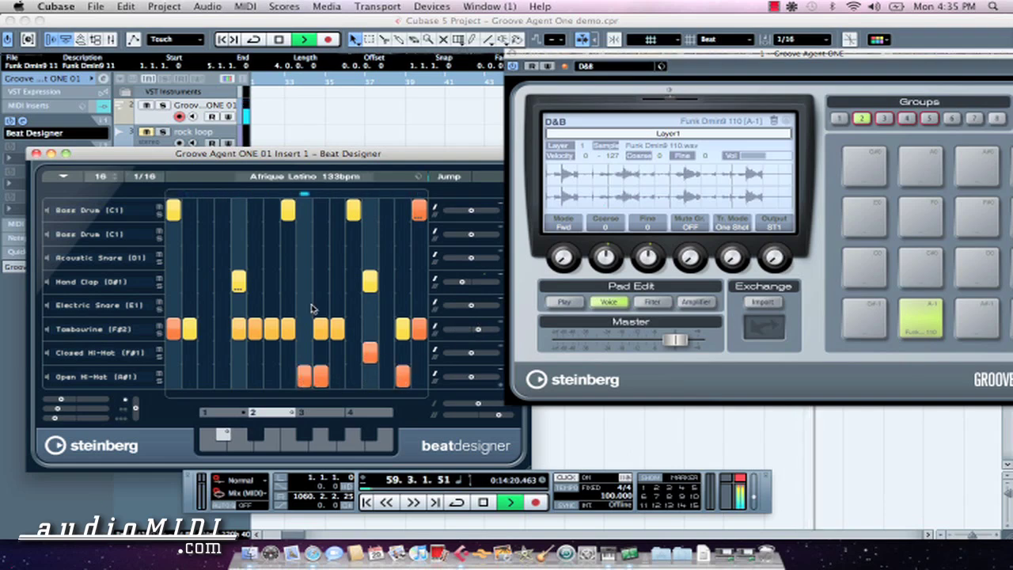
pyautogui.moveTo(304, 257); pyautogui.dragTo(321, 257)
pyautogui.click(386, 233)
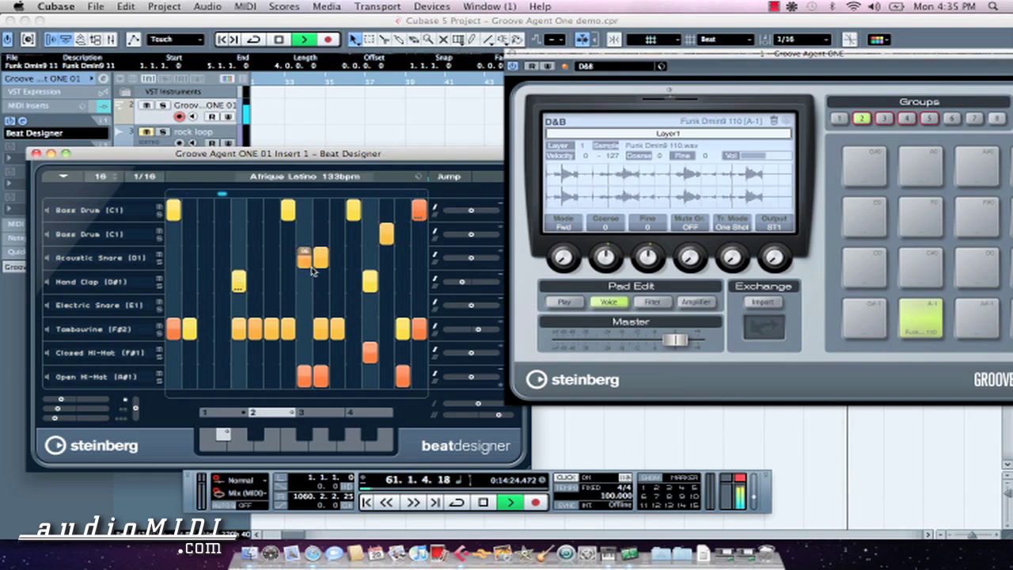
pyautogui.moveTo(321, 257); pyautogui.dragTo(305, 277)
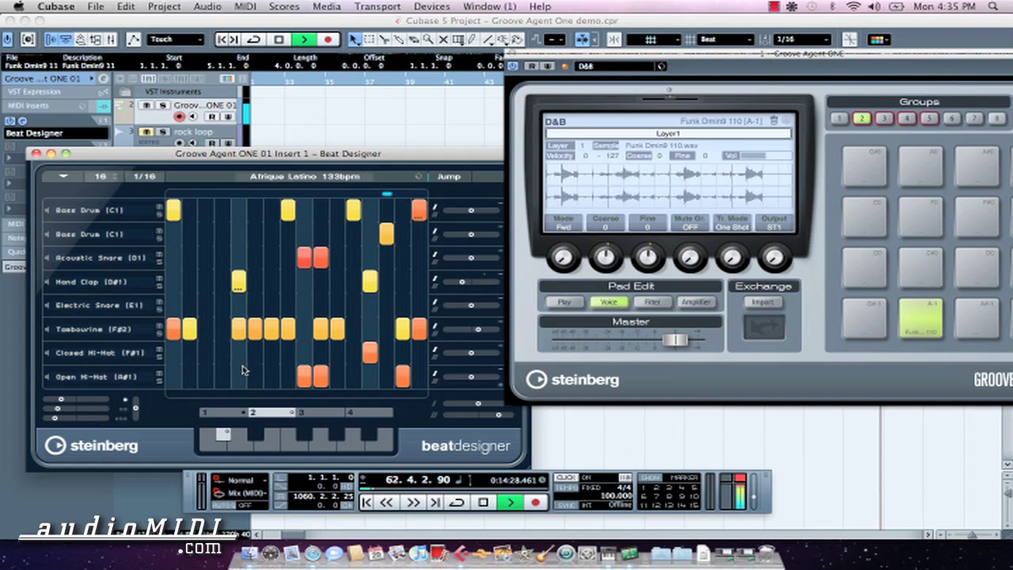
# Step: Add a loud Closed Hi-Hat, an Open Hi-Hat, two Hand Claps and two Electric Snares
pyautogui.moveTo(255, 352); pyautogui.dragTo(264, 370)
pyautogui.click(175, 375)
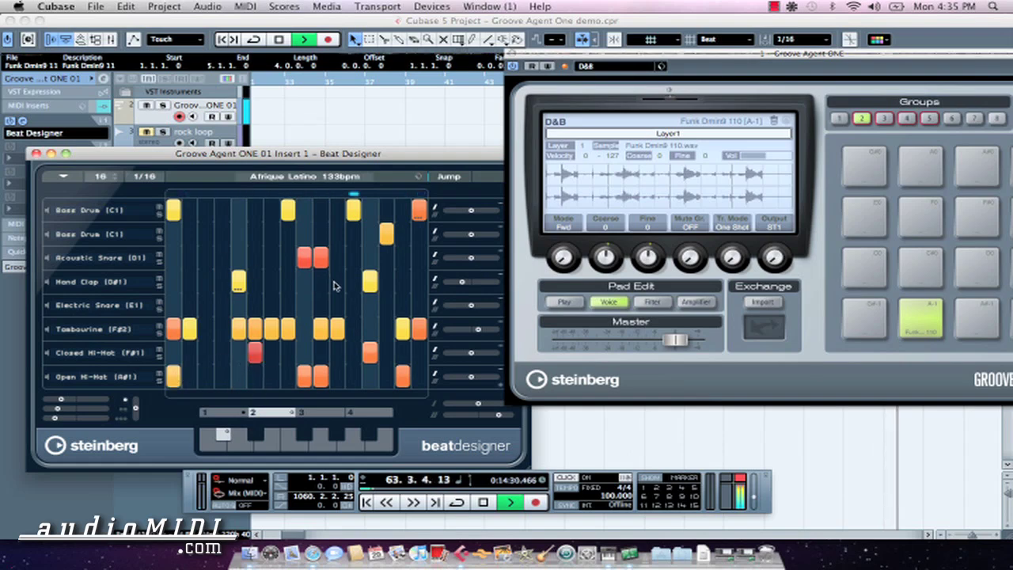
pyautogui.moveTo(270, 281); pyautogui.dragTo(277, 297)
pyautogui.click(287, 281)
pyautogui.click(386, 304)
pyautogui.click(403, 305)
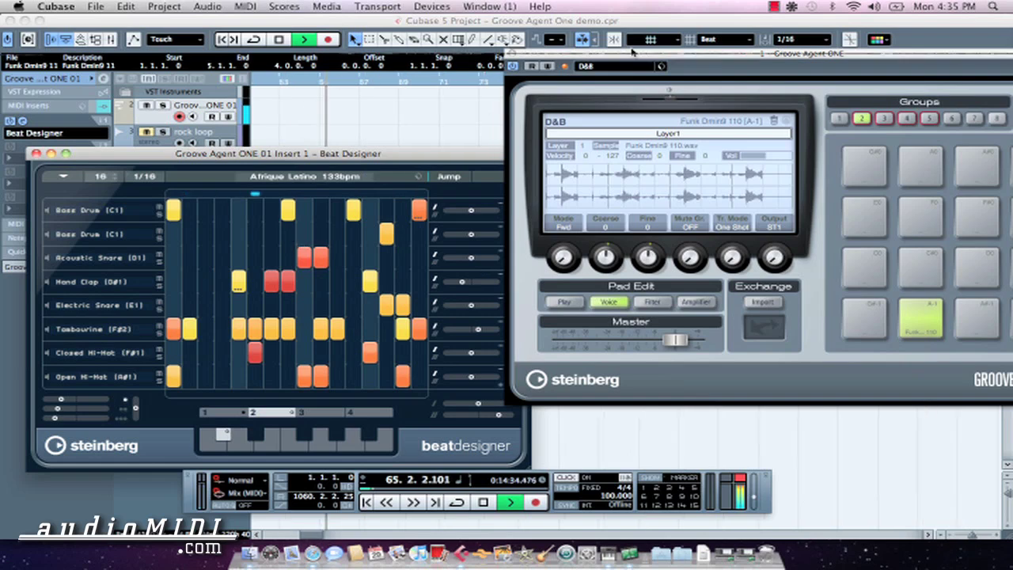
pyautogui.moveTo(567, 62); pyautogui.dragTo(654, 61)
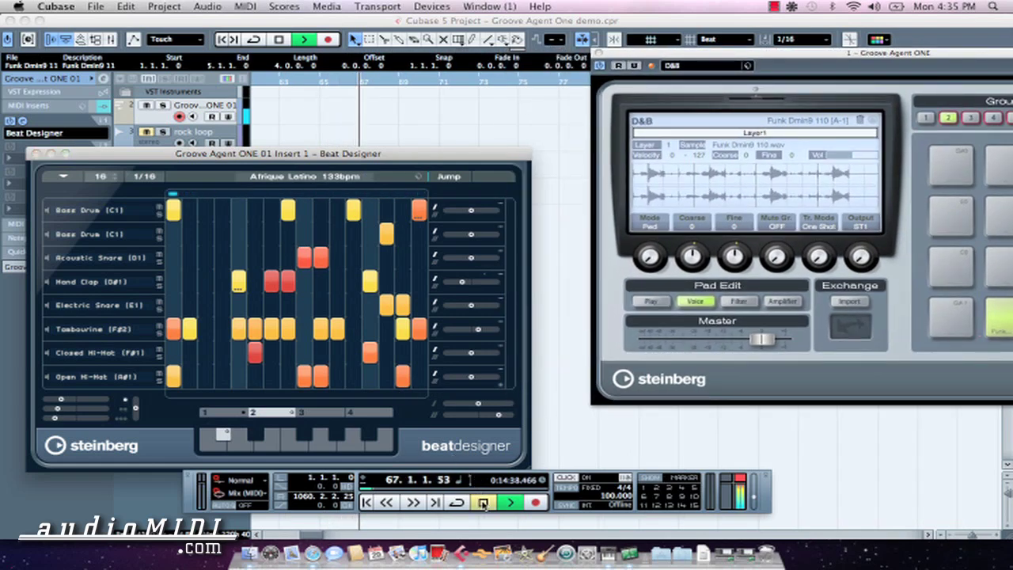
# Step: Stop, return to the start and use Fill Loop with Pattern to repeat the pattern as MIDI parts
pyautogui.click(483, 503)
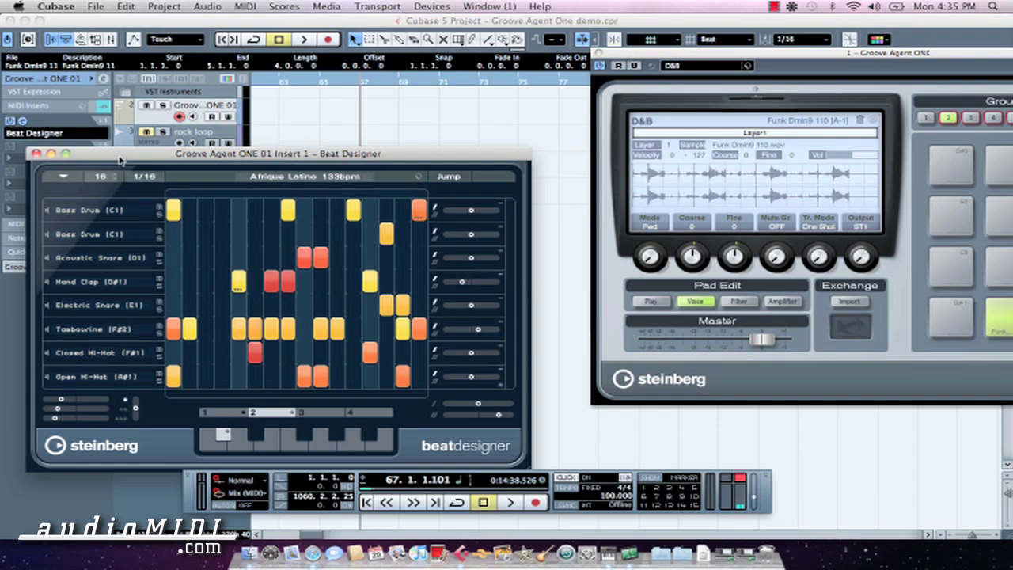
pyautogui.moveTo(121, 160); pyautogui.dragTo(283, 164)
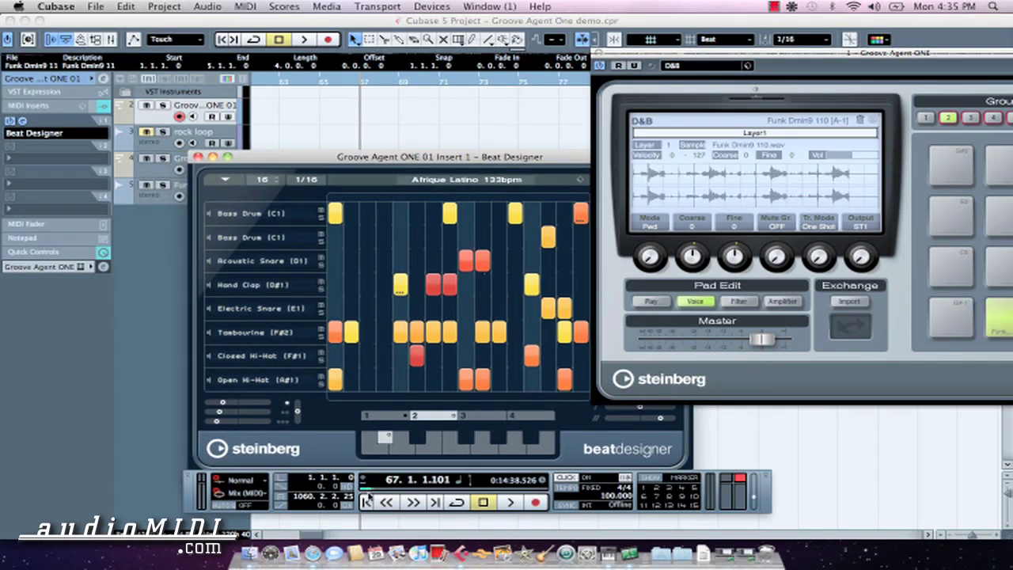
pyautogui.click(367, 501)
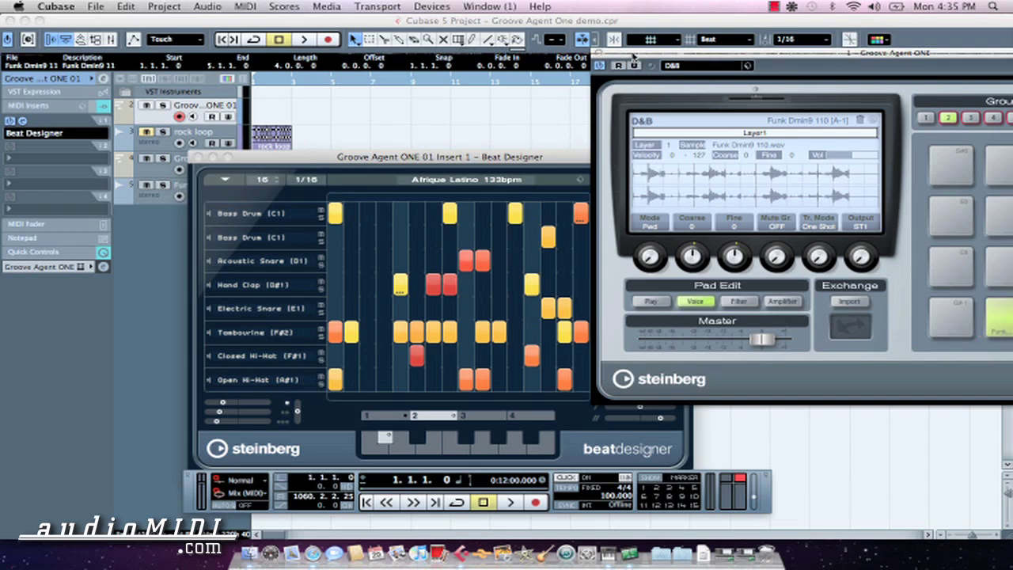
pyautogui.moveTo(633, 56); pyautogui.dragTo(745, 64)
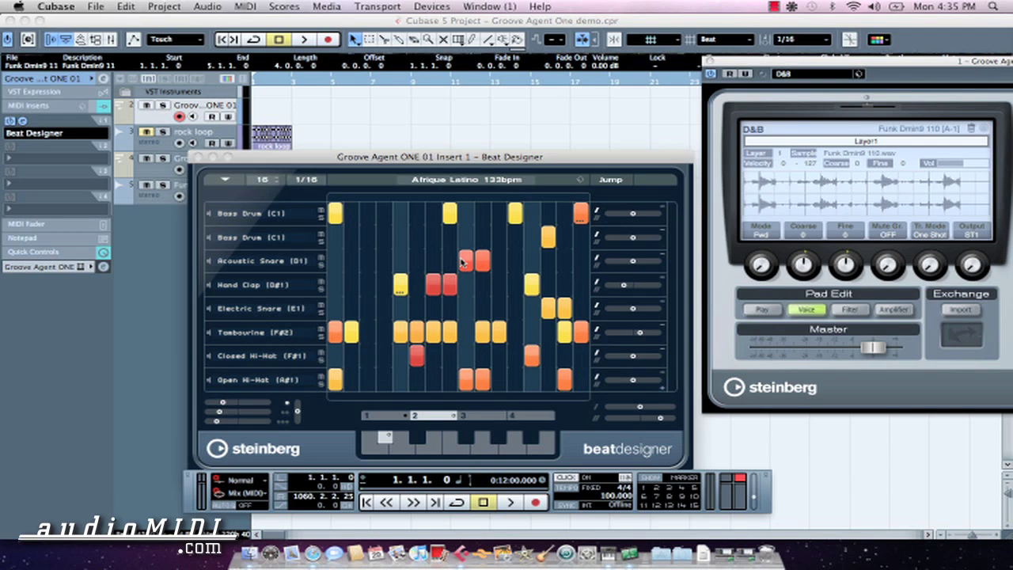
pyautogui.click(224, 180)
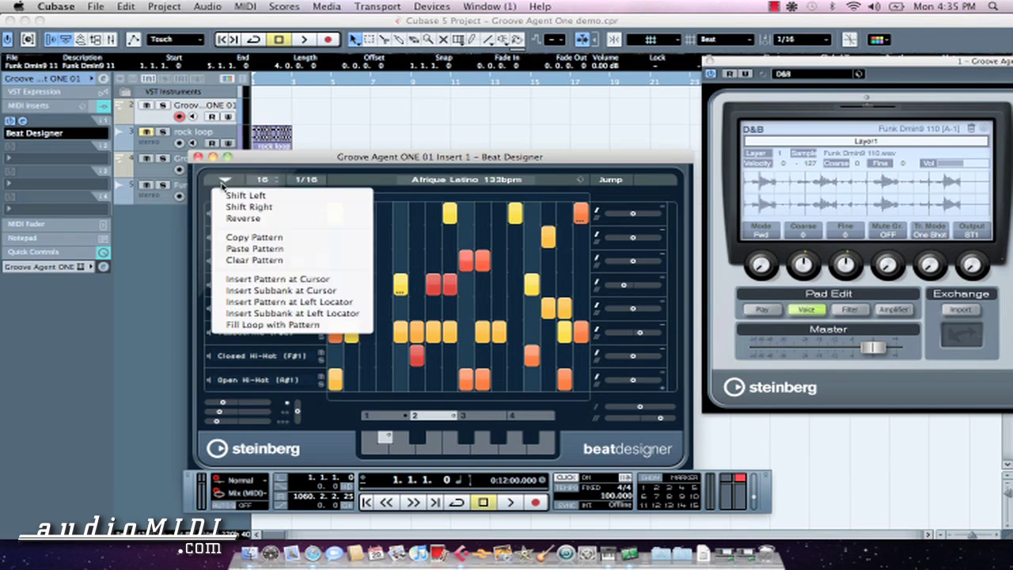
pyautogui.click(320, 325)
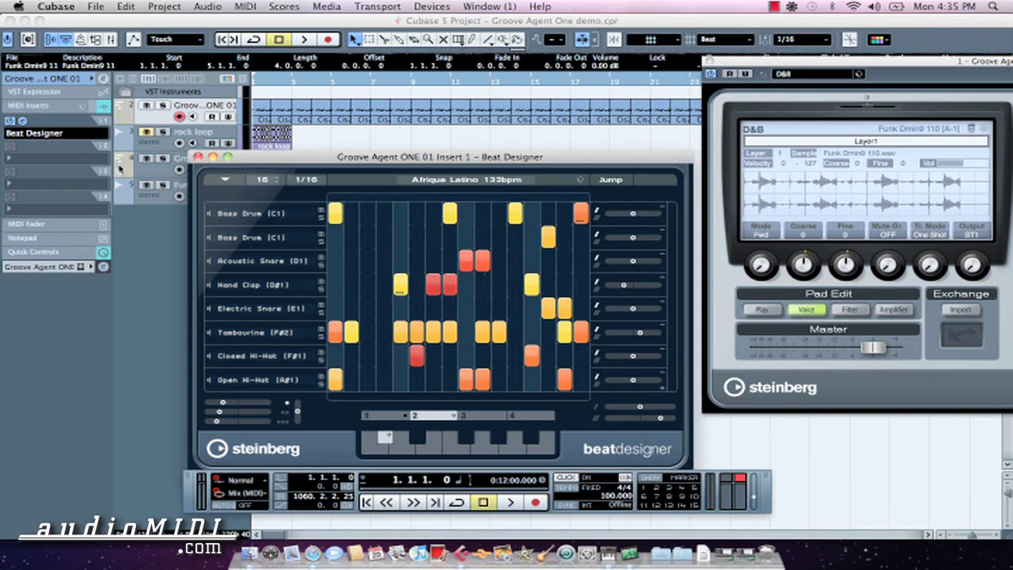
# Step: Close Beat Designer and set its MIDI insert slot to No Effect
pyautogui.click(198, 157)
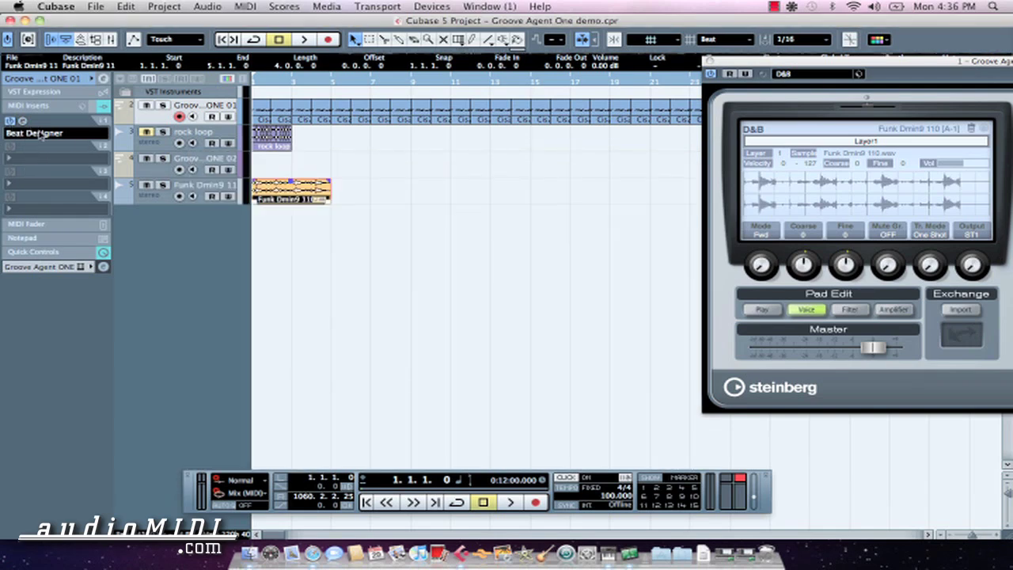
pyautogui.click(39, 135)
pyautogui.click(44, 145)
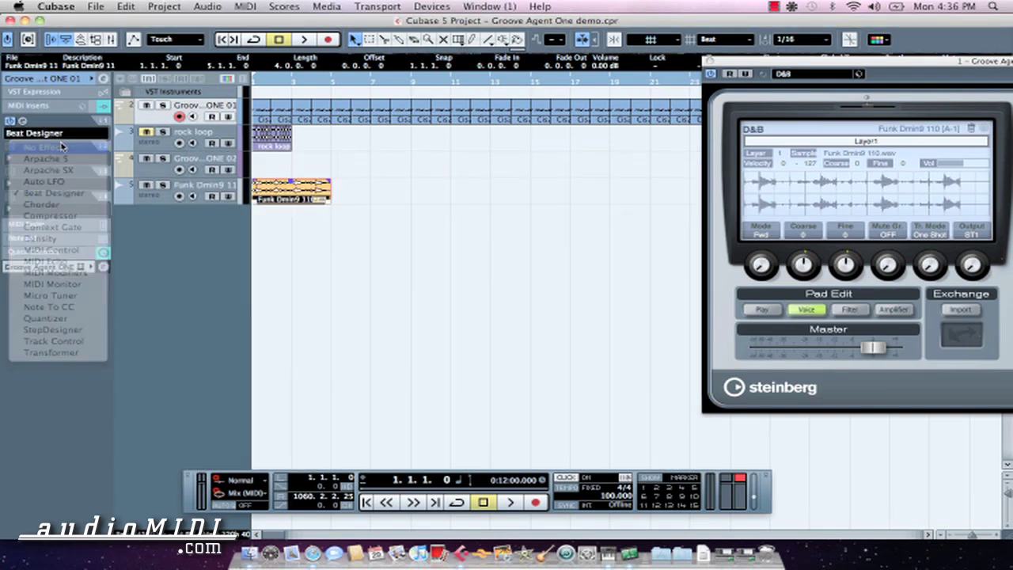
pyautogui.click(405, 79)
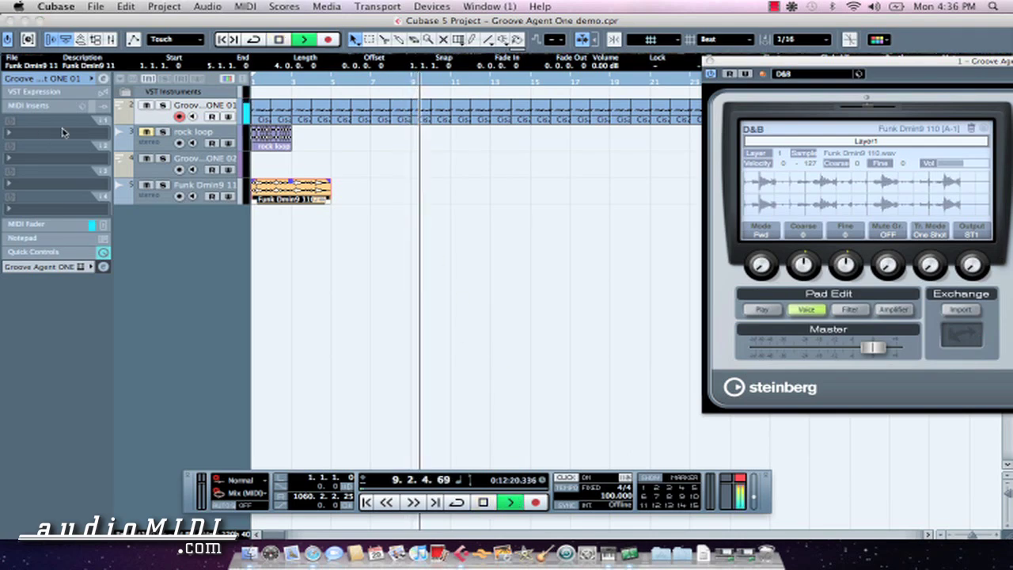
pyautogui.click(485, 505)
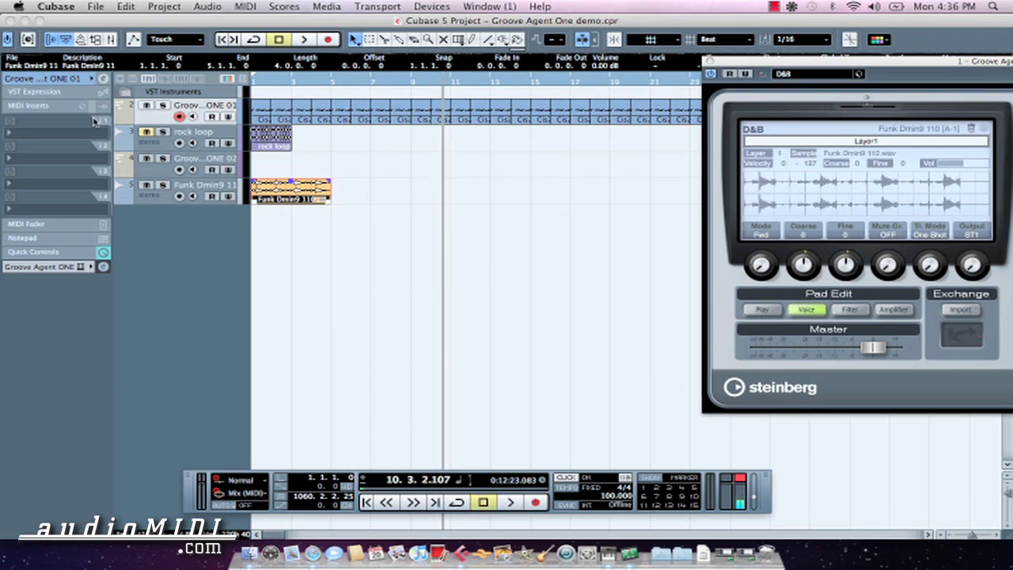
# Step: Insert a Quantizer MIDI effect and raise its swing to 1 %
pyautogui.click(32, 133)
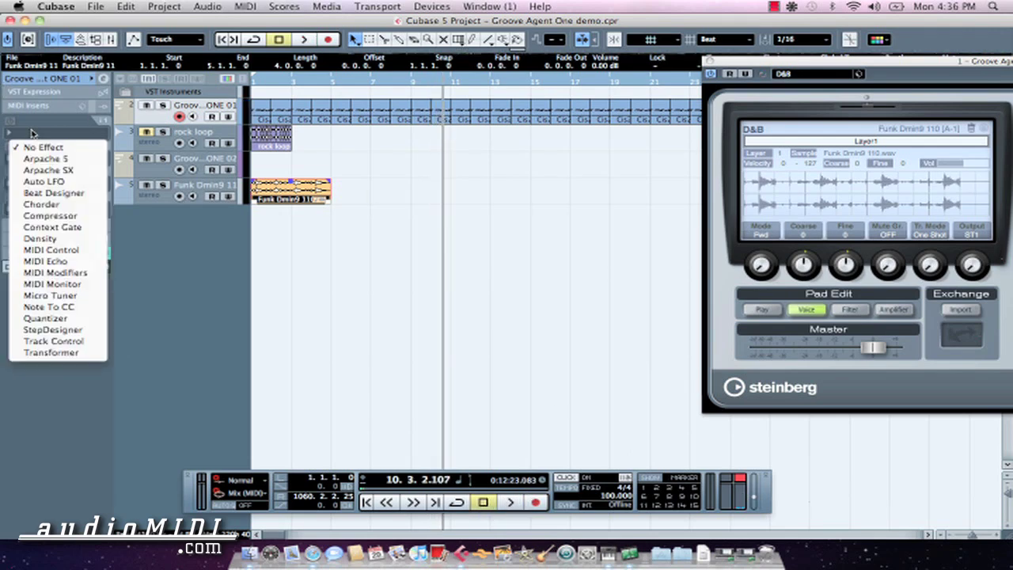
pyautogui.click(57, 318)
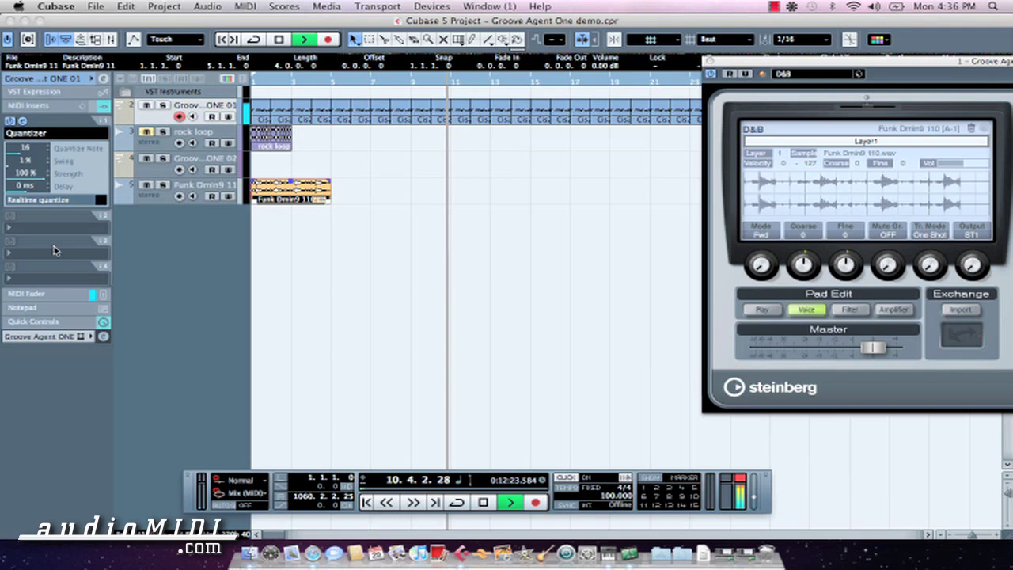
pyautogui.moveTo(11, 167)
pyautogui.mouseDown()
pyautogui.moveTo(132, 185)
pyautogui.moveTo(12, 188)
pyautogui.mouseUp()
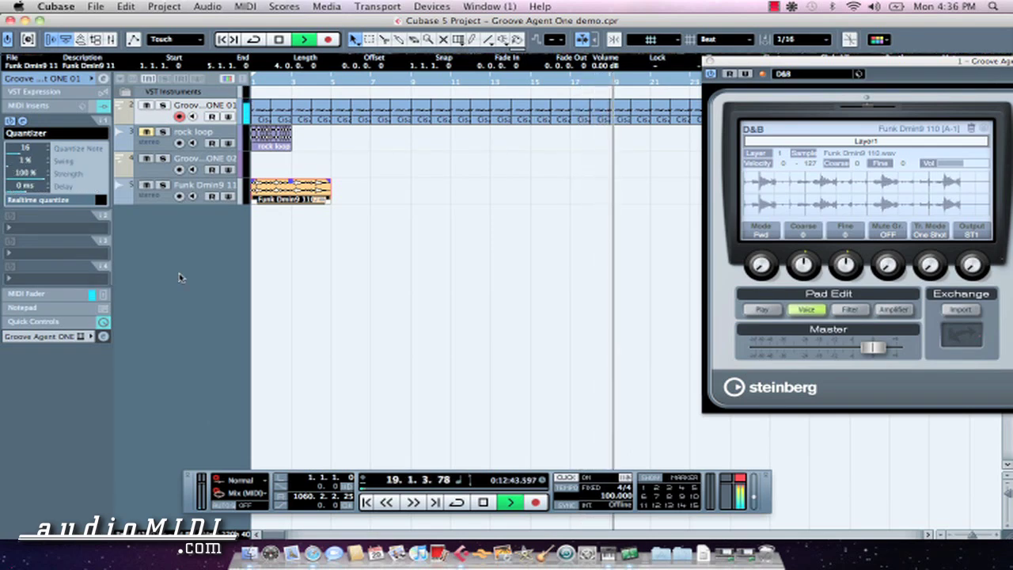
# Step: Stop playback and delete the long pattern part from the Groove Agent ONE track
pyautogui.click(482, 502)
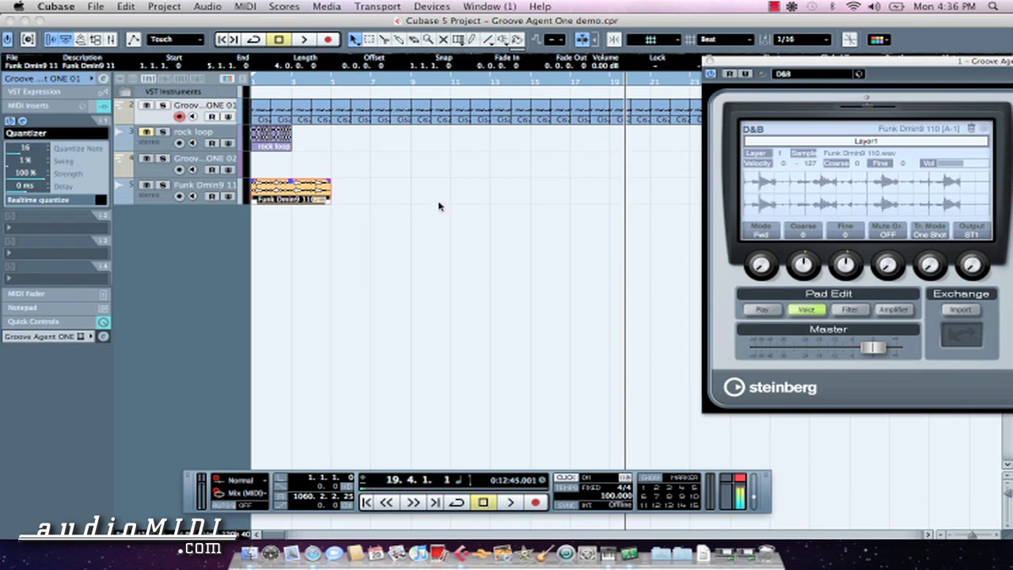
pyautogui.press('super+z')
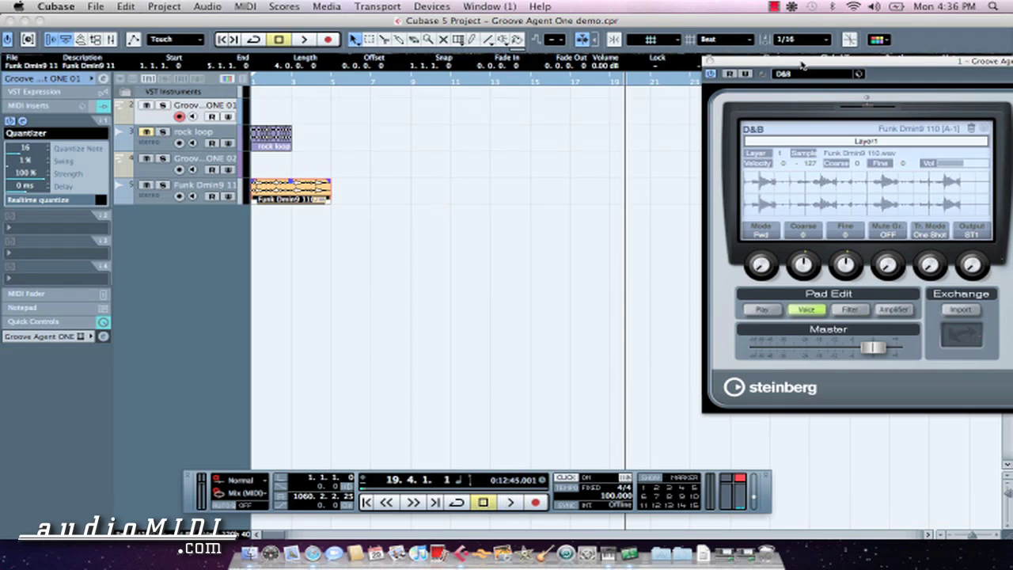
pyautogui.moveTo(802, 65); pyautogui.dragTo(442, 97)
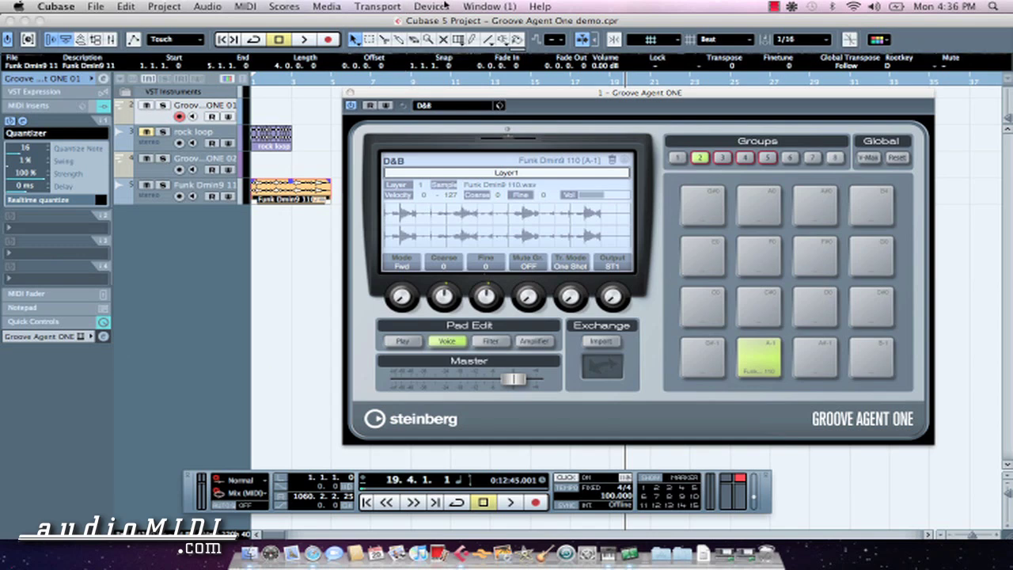
# Step: Unload VST Instruments slot 1 and reload a fresh Groove Agent ONE without a MIDI track
pyautogui.click(444, 6)
pyautogui.click(477, 138)
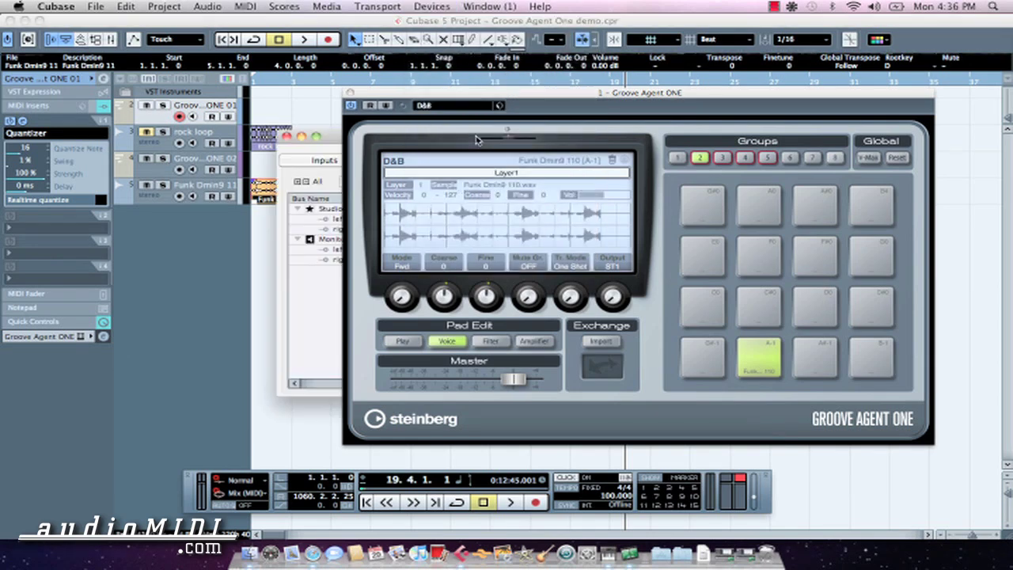
pyautogui.click(288, 137)
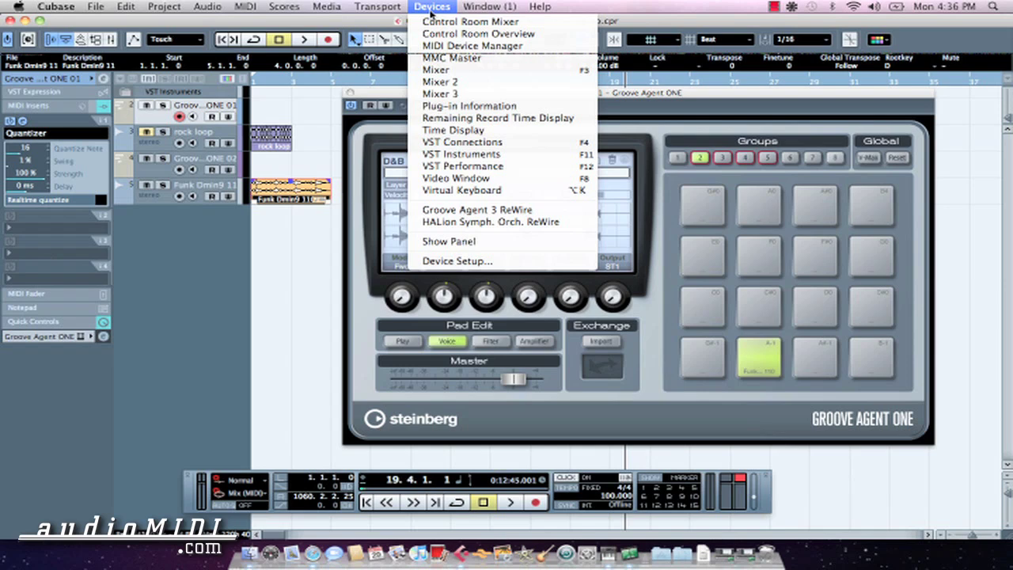
pyautogui.click(492, 155)
pyautogui.moveTo(424, 93); pyautogui.dragTo(558, 134)
pyautogui.click(436, 122)
pyautogui.click(436, 103)
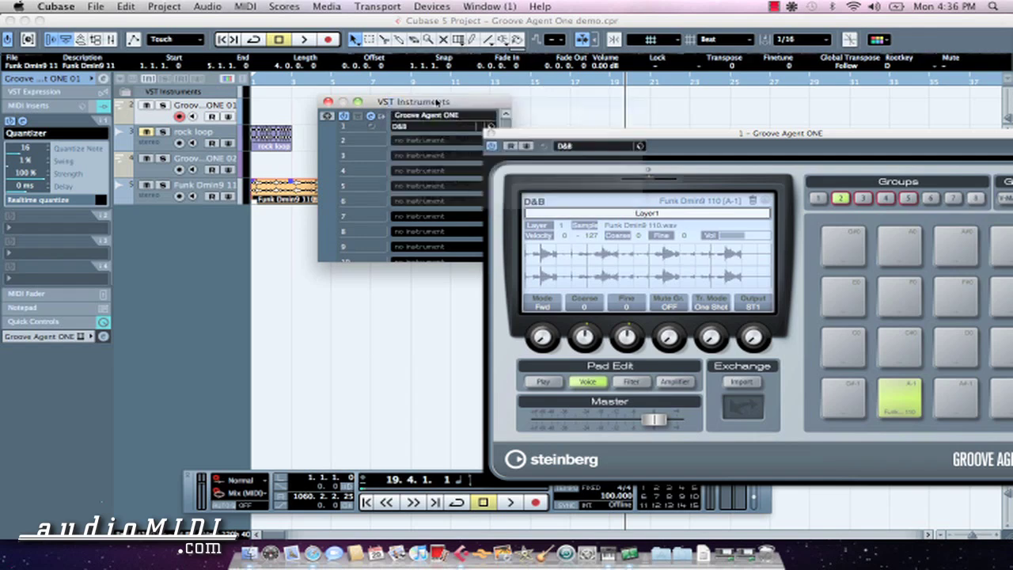
pyautogui.click(423, 116)
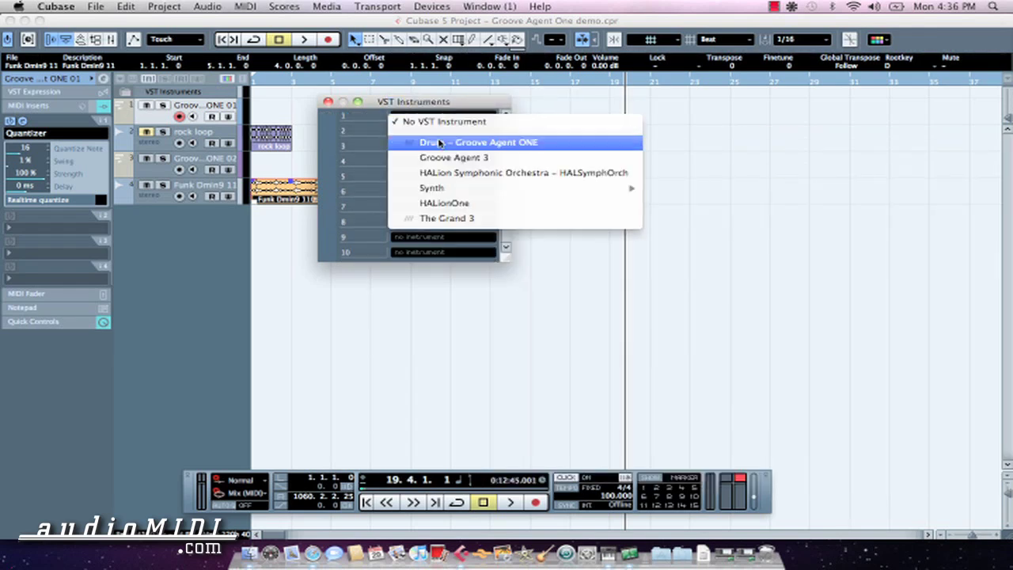
pyautogui.click(481, 145)
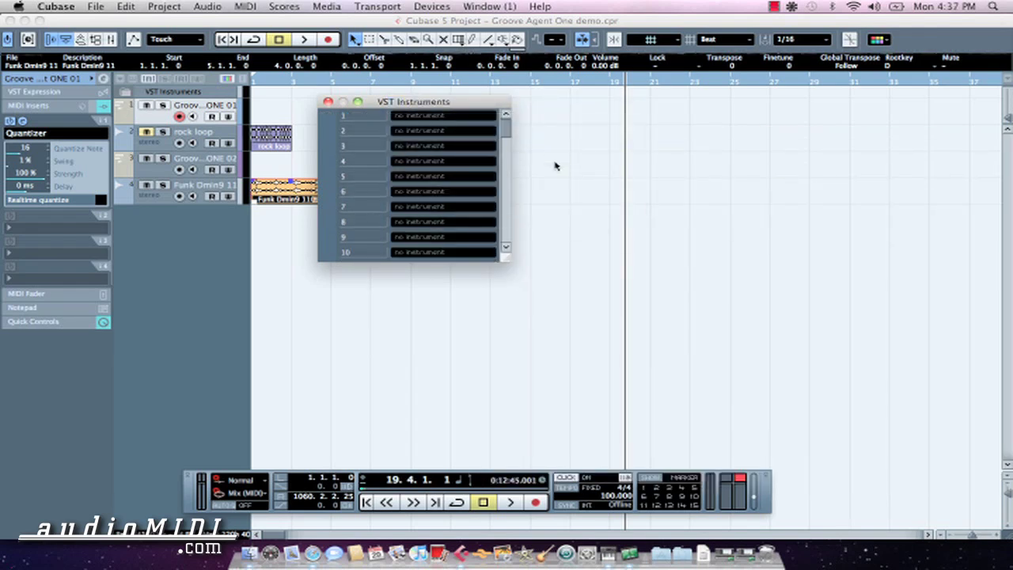
pyautogui.click(595, 318)
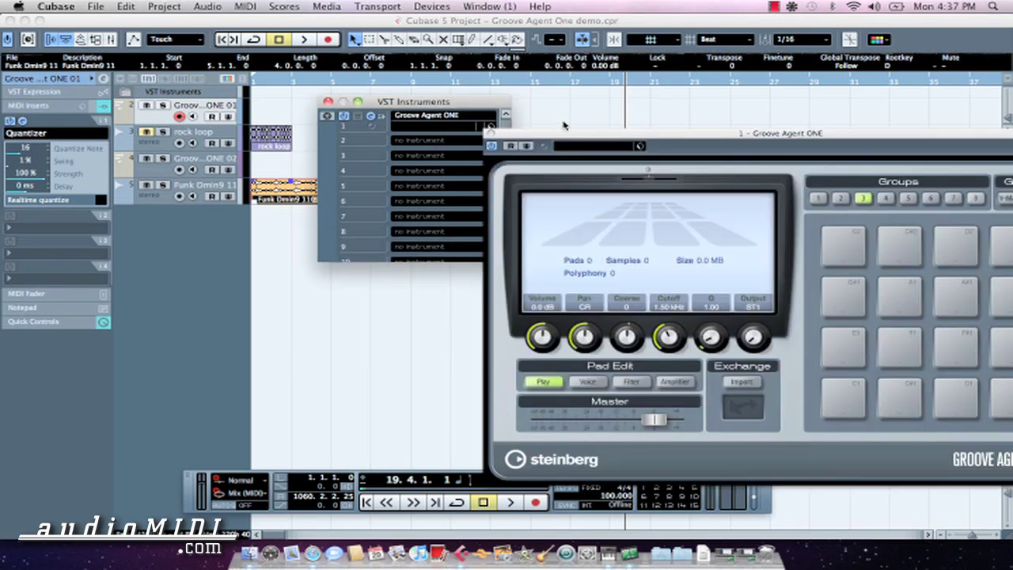
pyautogui.click(328, 102)
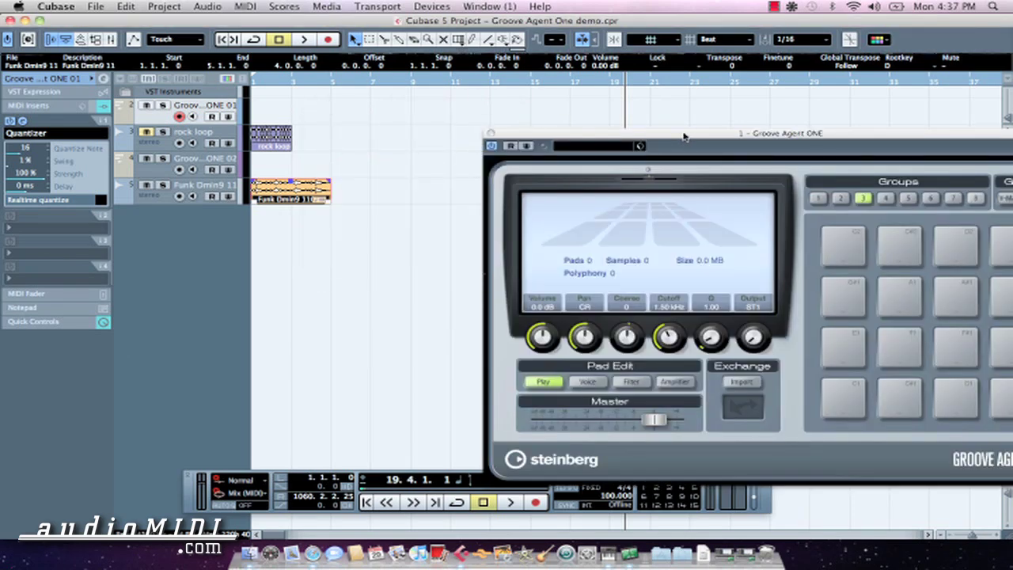
pyautogui.moveTo(685, 137); pyautogui.dragTo(618, 115)
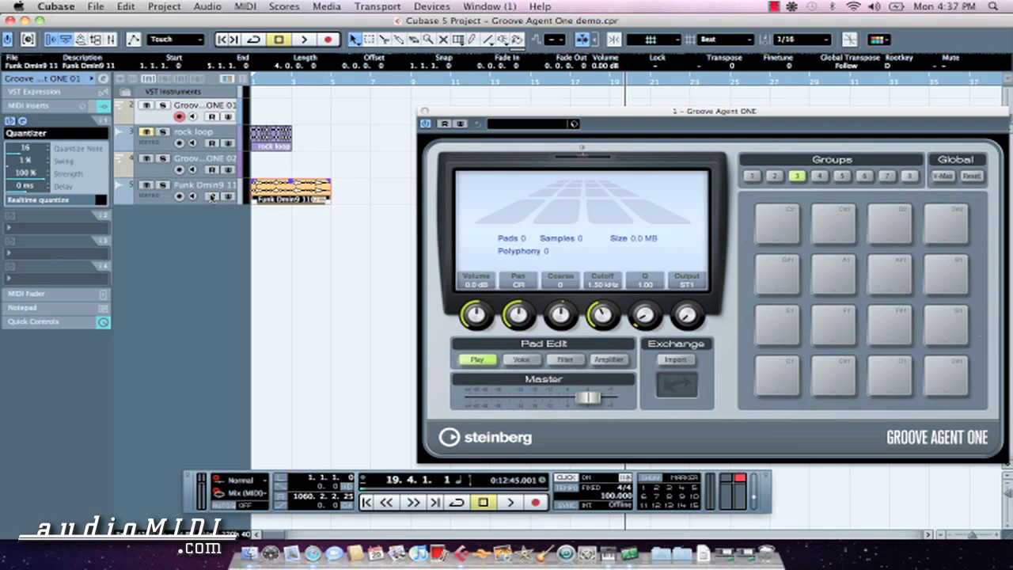
# Step: Mute the Funk Dmin9 track, return to the project start and zoom into the timeline
pyautogui.click(148, 185)
pyautogui.press('Home')
pyautogui.press('h')
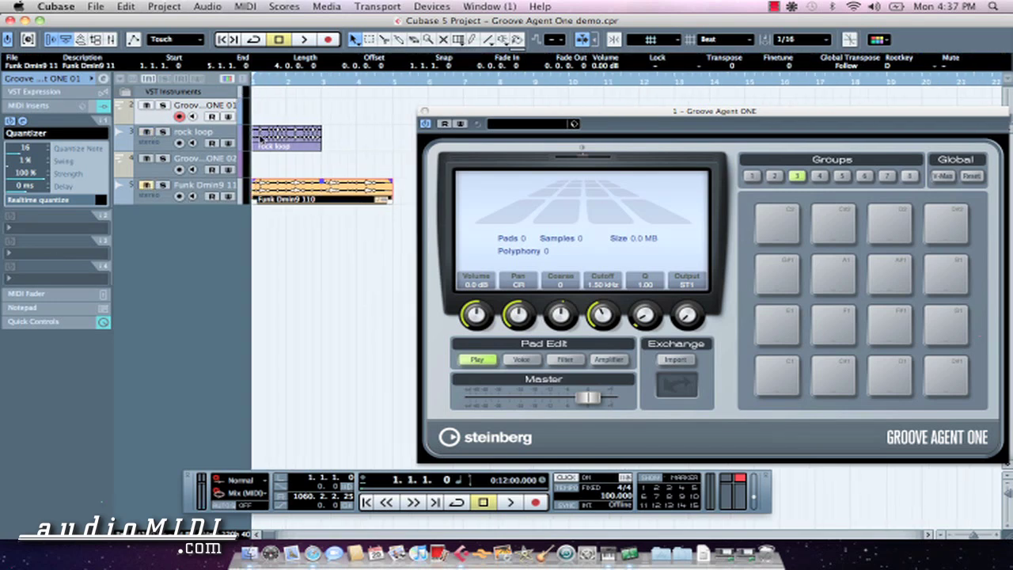
pyautogui.press('h')
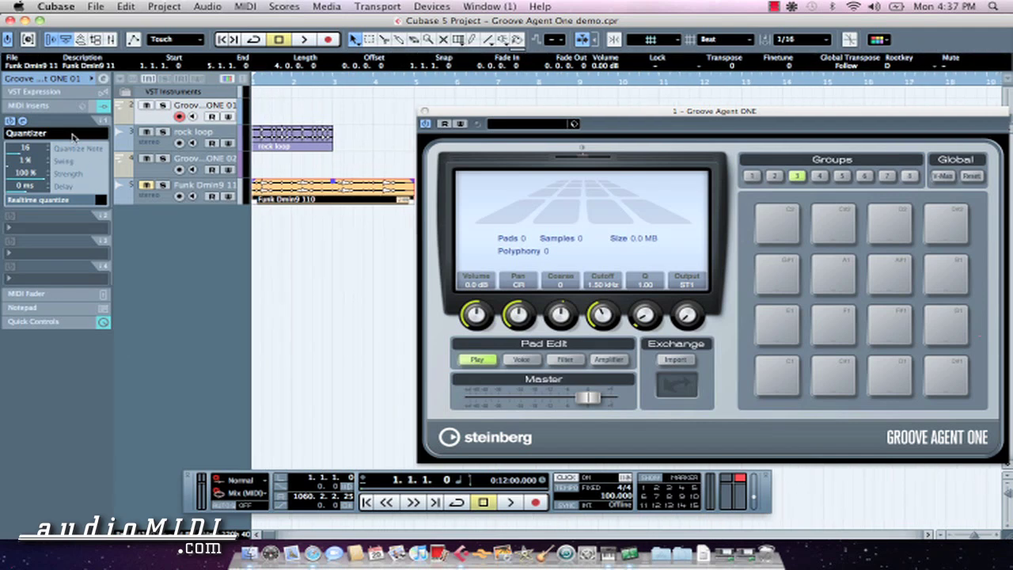
# Step: Bypass the Quantizer MIDI insert, play the project's loops, then stop playback
pyautogui.click(9, 120)
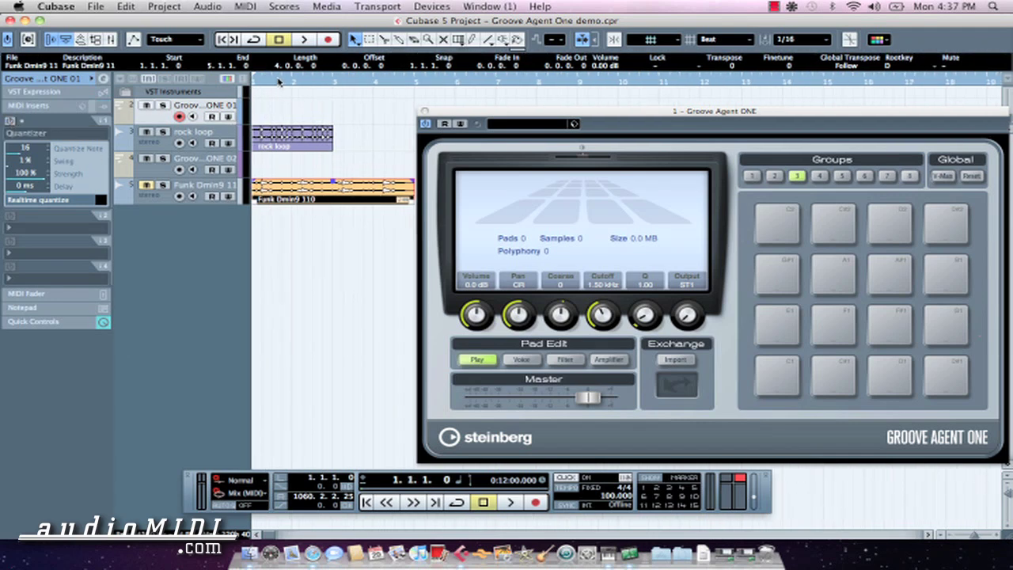
pyautogui.press('space')
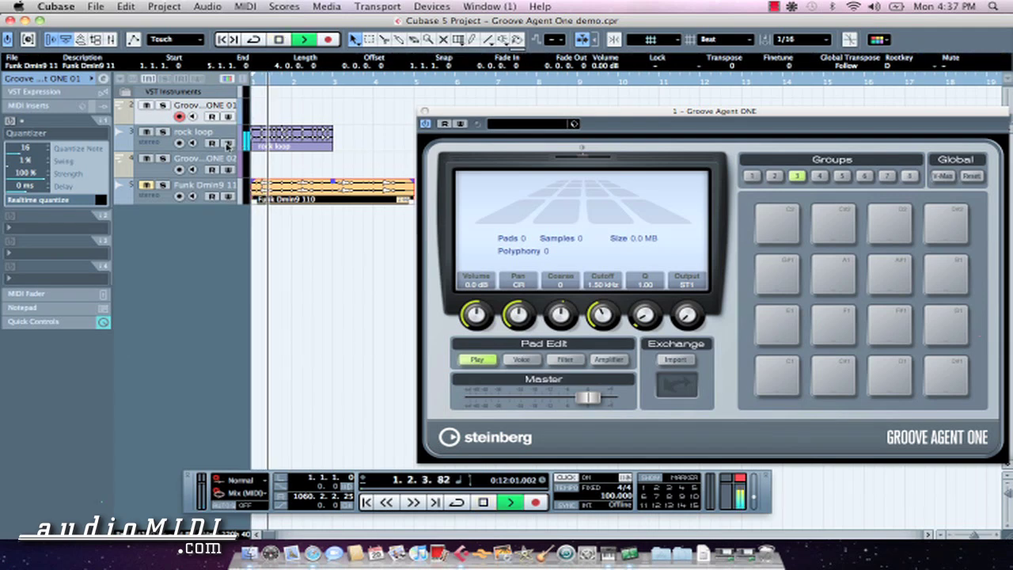
pyautogui.click(774, 499)
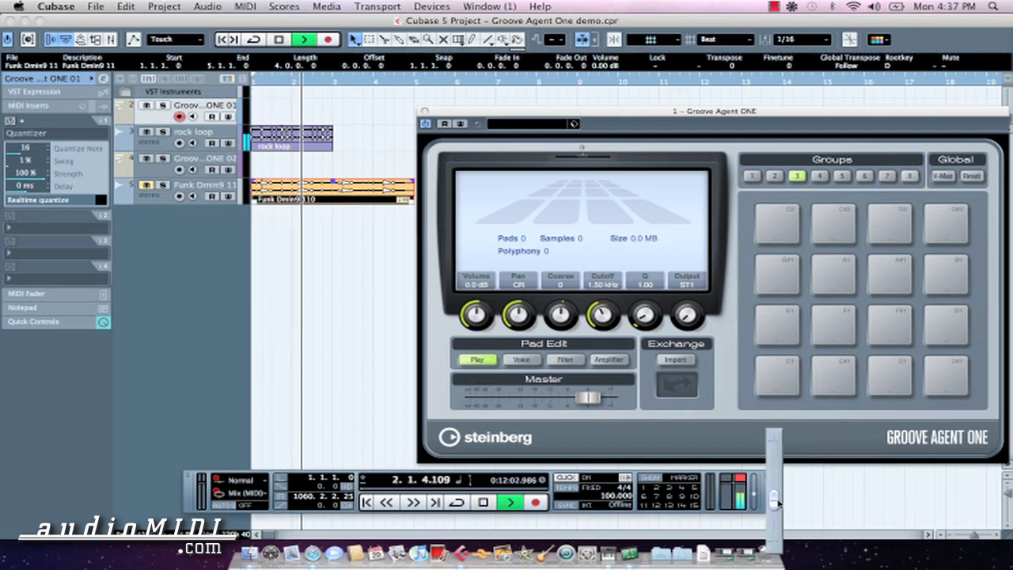
pyautogui.press('space')
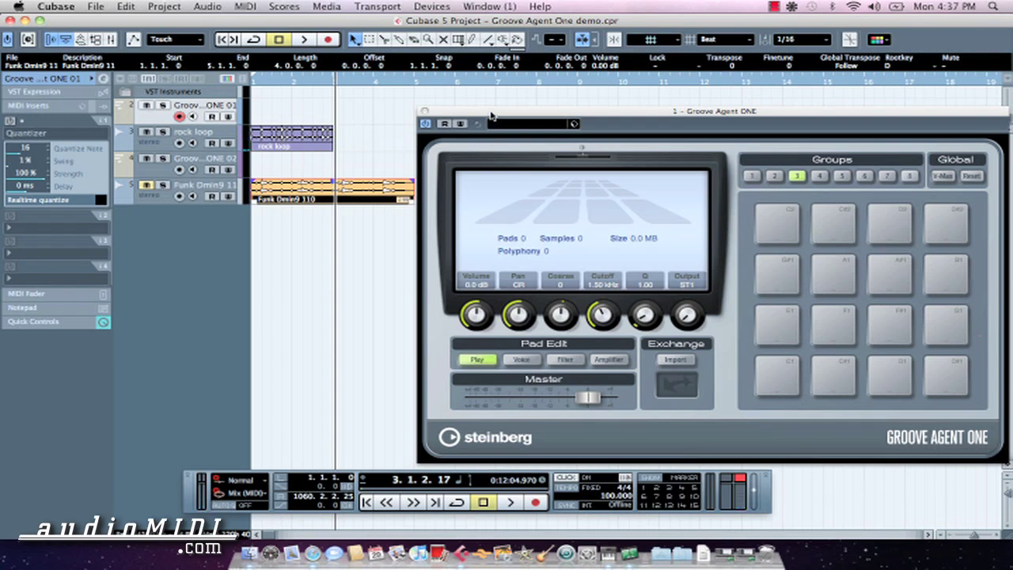
pyautogui.moveTo(490, 116); pyautogui.dragTo(550, 116)
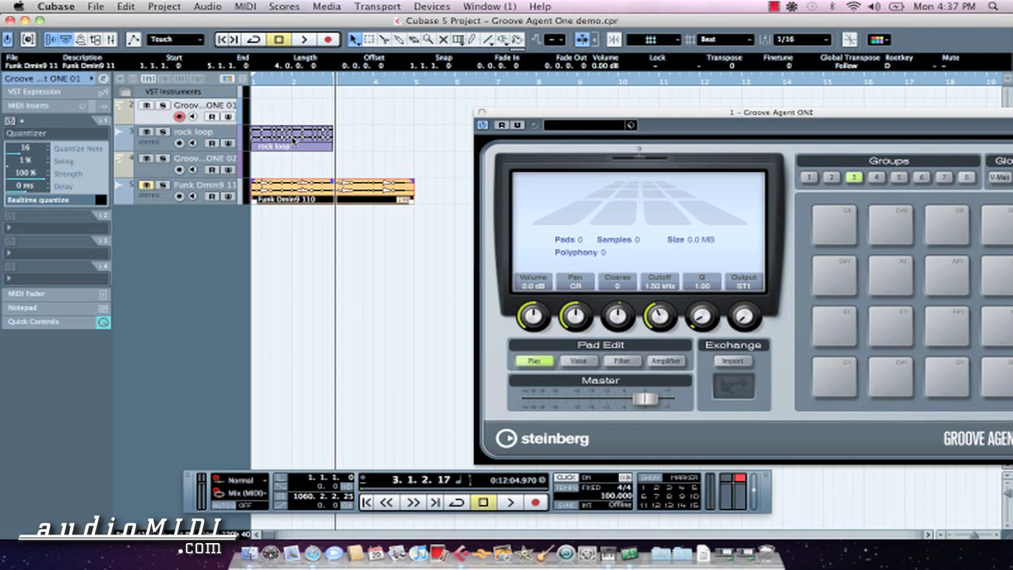
# Step: Open the rock loop in the Sample Editor and set hitpoint Sensitivity fully low
pyautogui.doubleClick(292, 141)
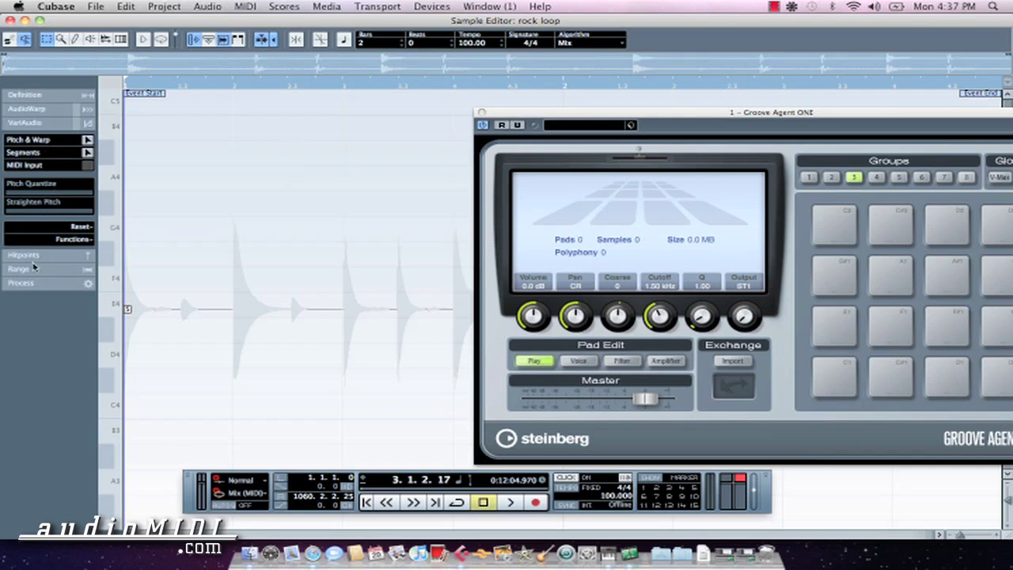
pyautogui.click(52, 256)
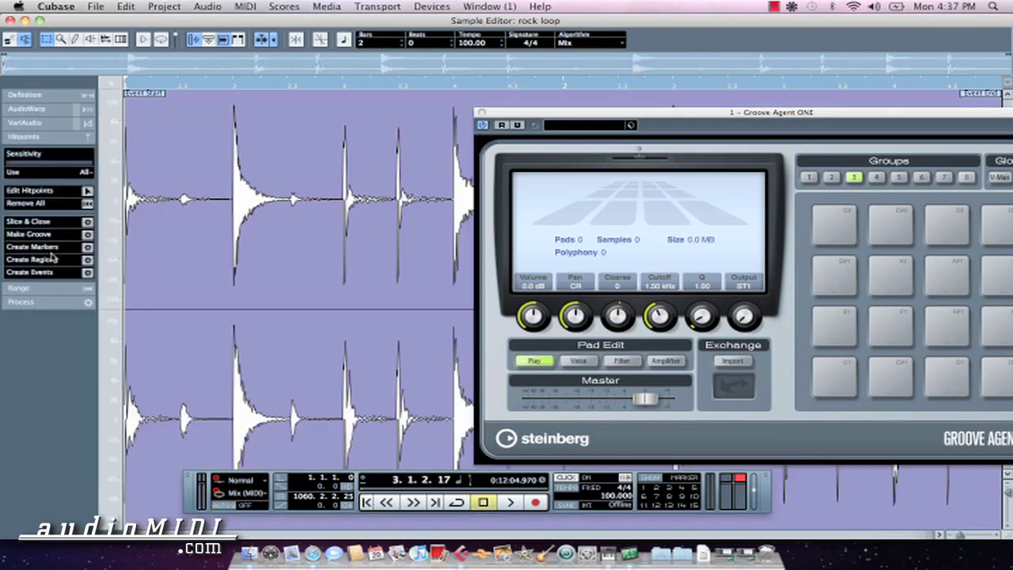
pyautogui.moveTo(529, 127); pyautogui.dragTo(441, 400)
pyautogui.moveTo(44, 165)
pyautogui.mouseDown()
pyautogui.moveTo(11, 166)
pyautogui.moveTo(28, 168)
pyautogui.mouseUp()
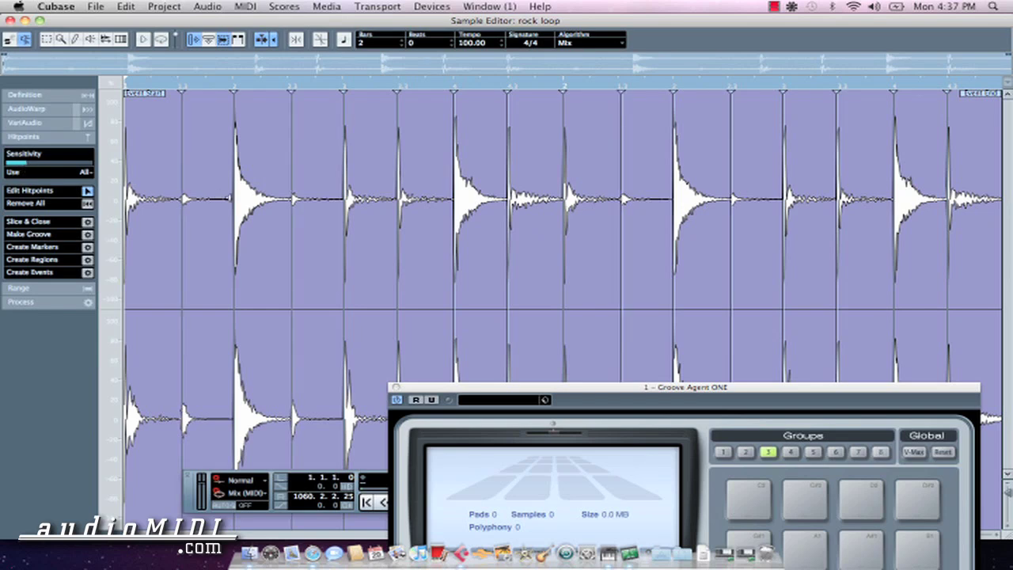
# Step: Audition the rock loop's hitpoint slices one after another across the waveform
pyautogui.click(231, 197)
pyautogui.click(254, 203)
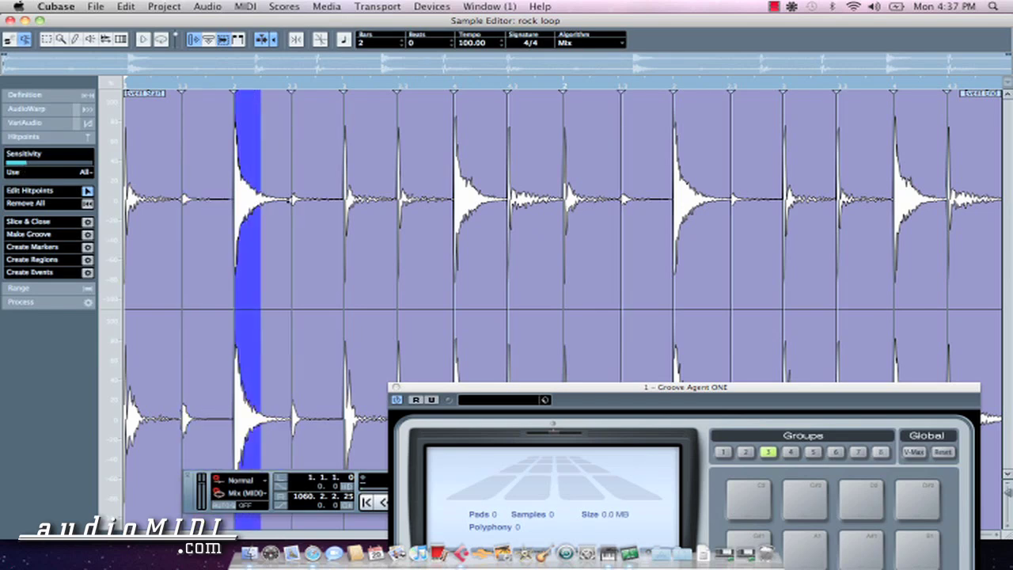
pyautogui.click(360, 204)
pyautogui.click(360, 204)
pyautogui.click(446, 204)
pyautogui.click(484, 272)
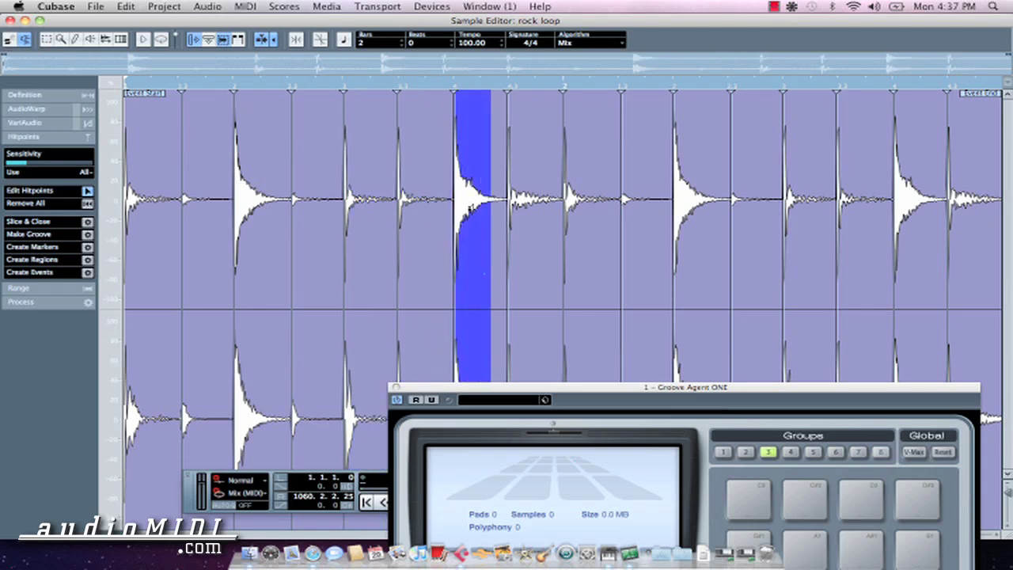
pyautogui.click(526, 204)
pyautogui.click(585, 206)
pyautogui.click(637, 210)
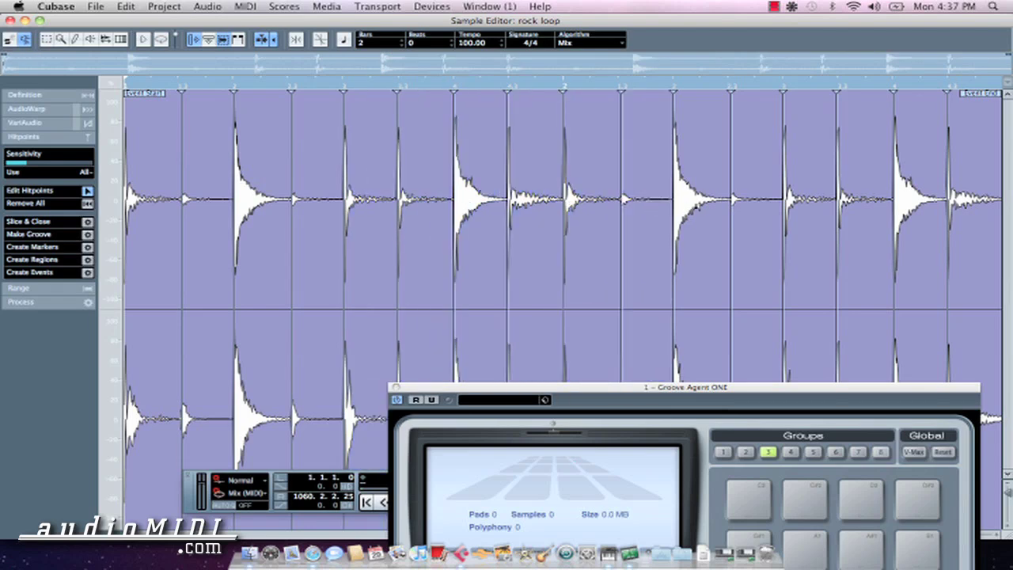
pyautogui.click(682, 208)
pyautogui.click(773, 206)
pyautogui.click(899, 207)
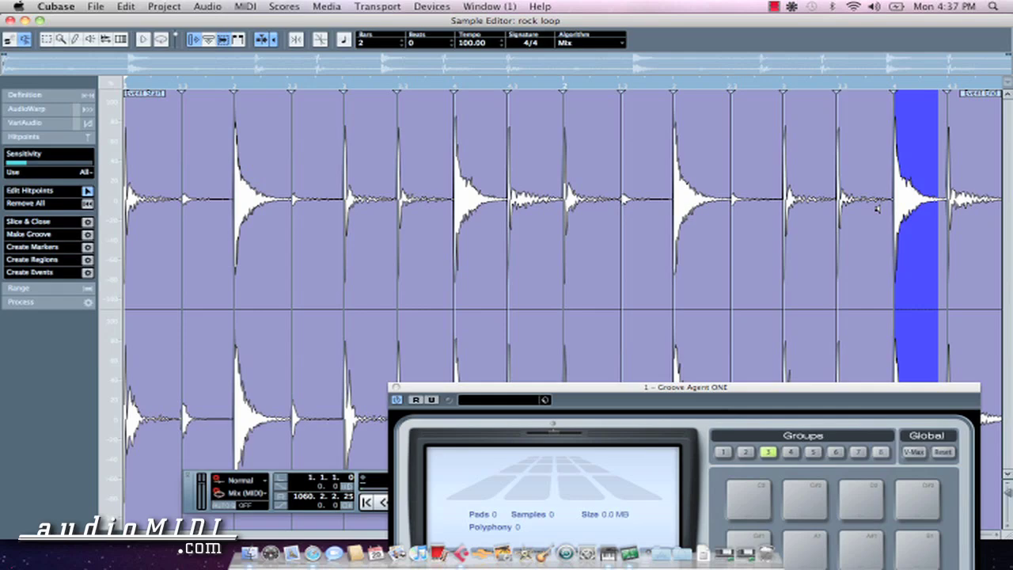
pyautogui.click(857, 208)
pyautogui.click(801, 205)
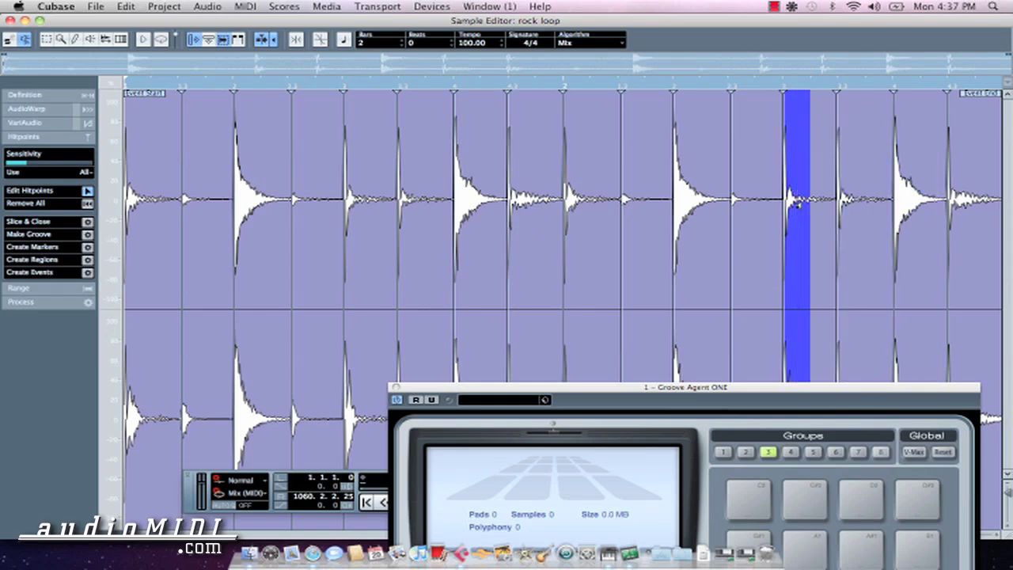
# Step: Slice the rock loop at its hitpoints and drop the sliced part onto Groove Agent ONE's C1 pad
pyautogui.click(87, 223)
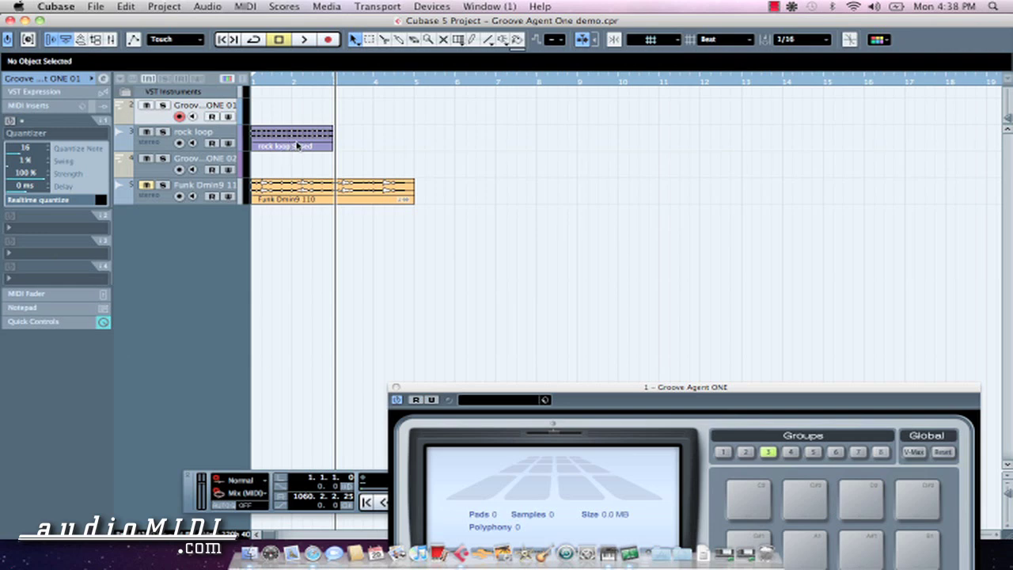
pyautogui.moveTo(537, 392); pyautogui.dragTo(564, 119)
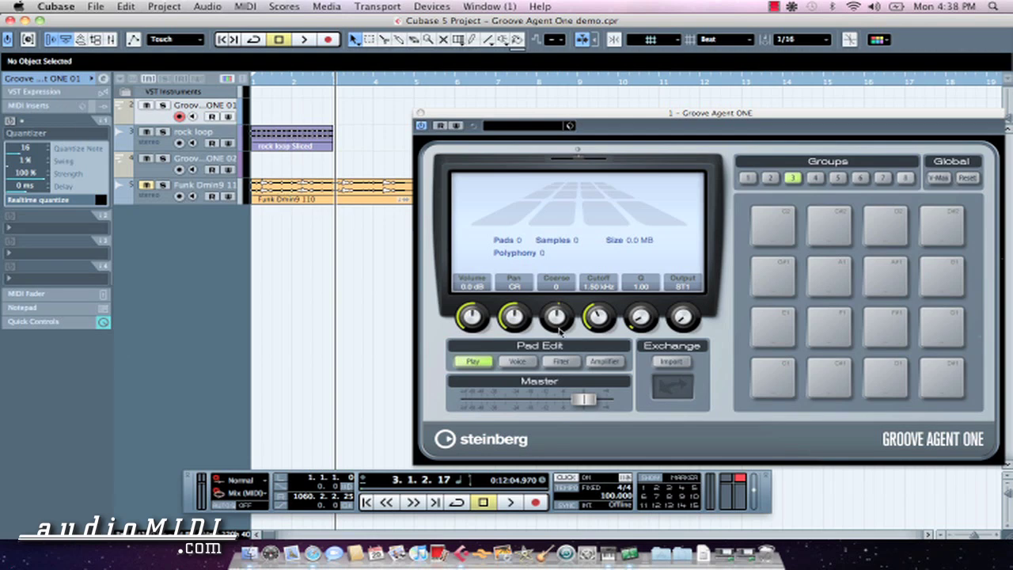
pyautogui.moveTo(281, 141); pyautogui.dragTo(781, 373)
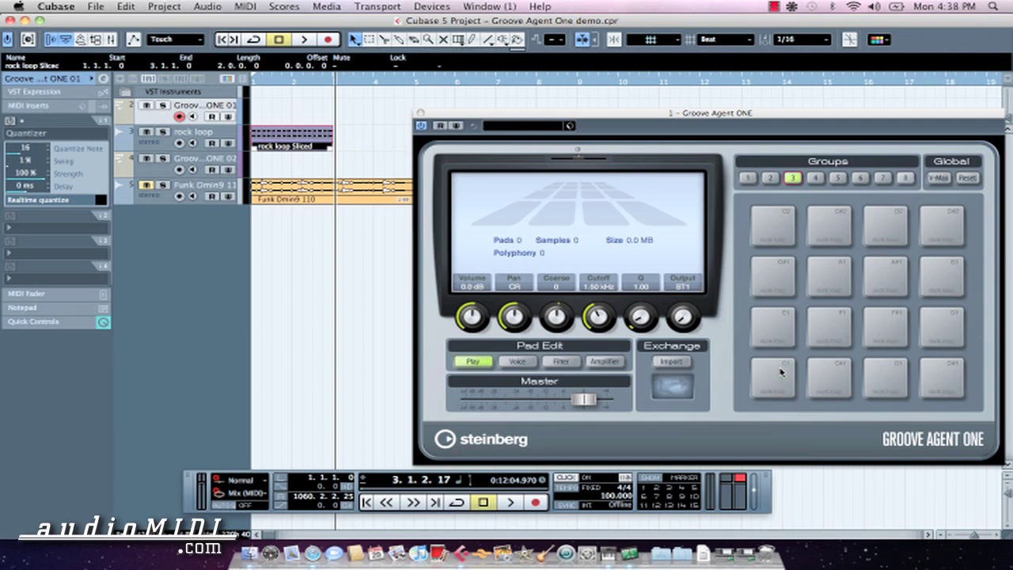
# Step: Audition the loaded slices on pads C1, C#1, D1 and D#1
pyautogui.click(778, 372)
pyautogui.click(884, 378)
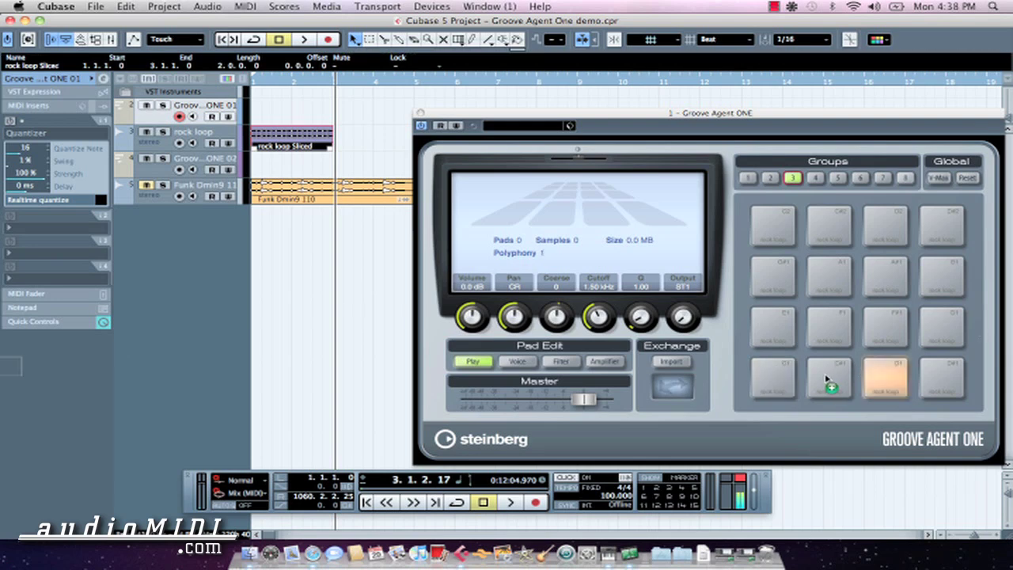
pyautogui.click(884, 378)
pyautogui.click(927, 367)
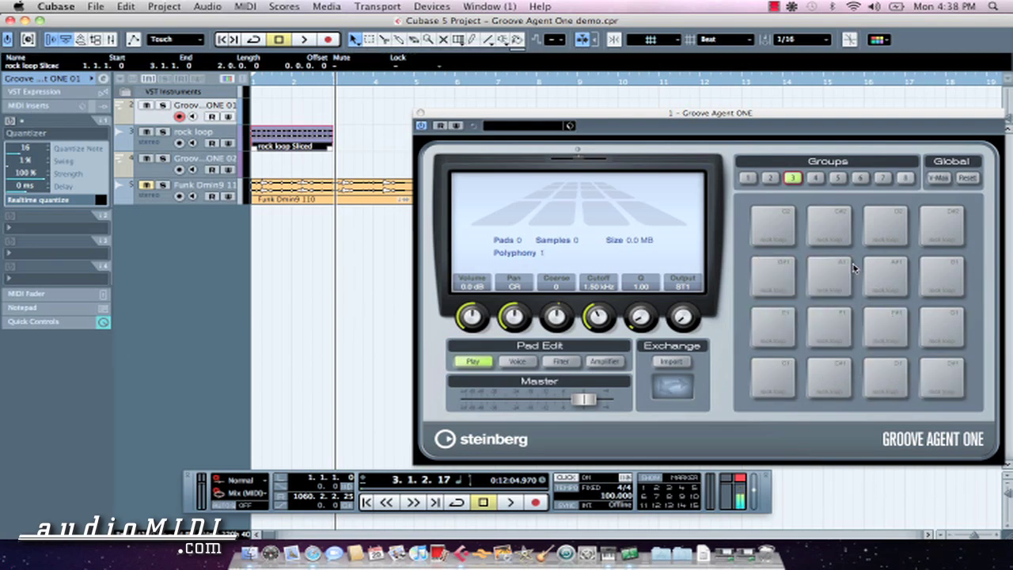
pyautogui.click(831, 368)
pyautogui.click(829, 368)
pyautogui.click(780, 370)
pyautogui.click(830, 371)
pyautogui.click(883, 370)
# Step: Route the Groove Agent track's MIDI output to 1 - Groove Agent ONE
pyautogui.click(33, 80)
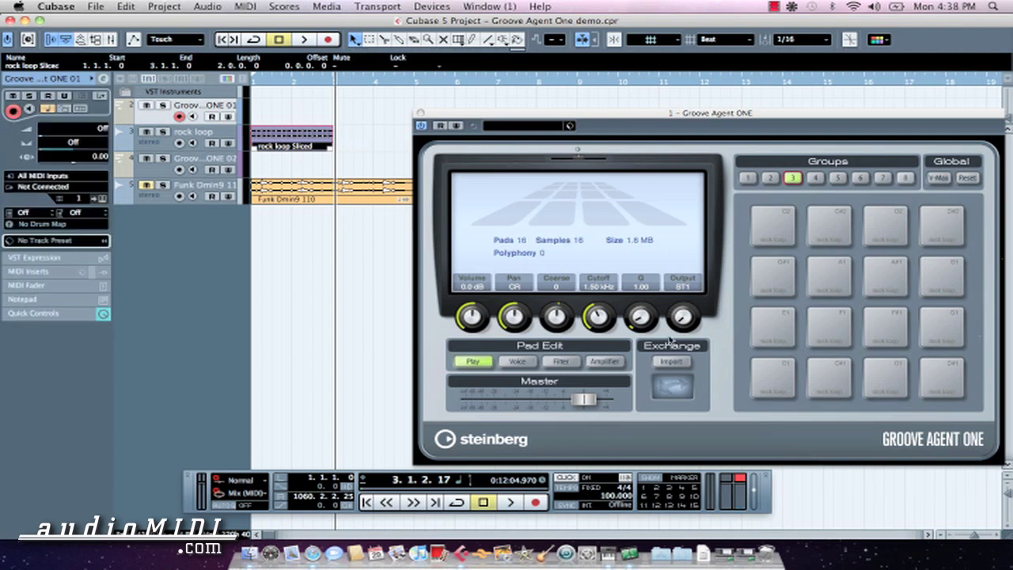
pyautogui.click(36, 186)
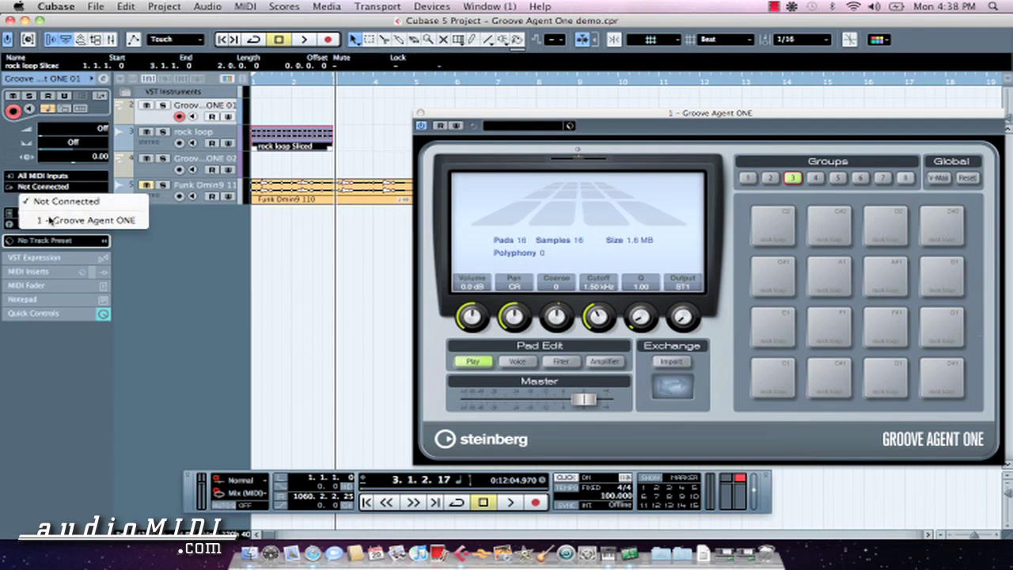
pyautogui.click(52, 219)
# Step: Set the Quantizer MIDI insert slot to No Effect, removing it from the track
pyautogui.click(54, 273)
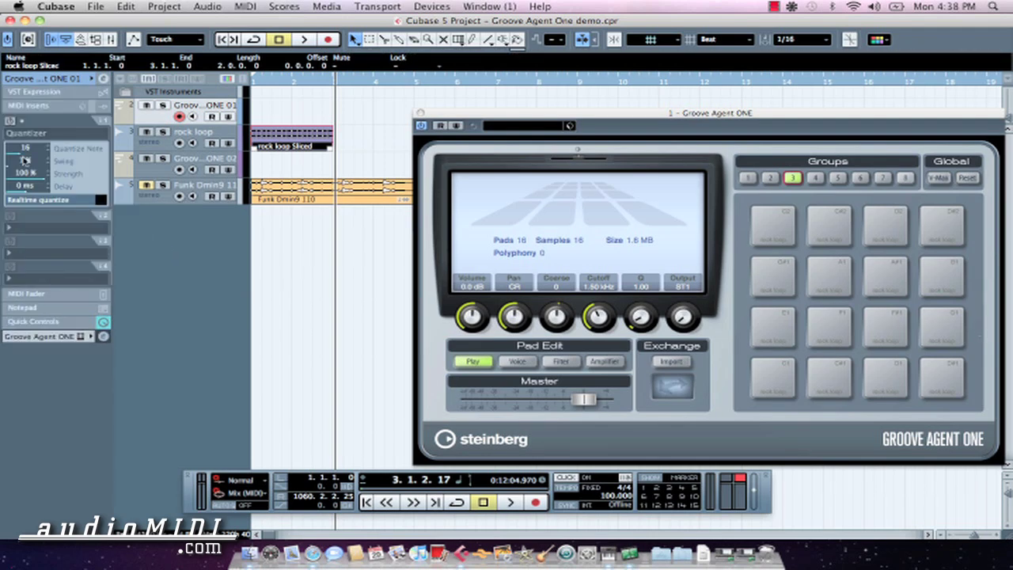
pyautogui.click(32, 134)
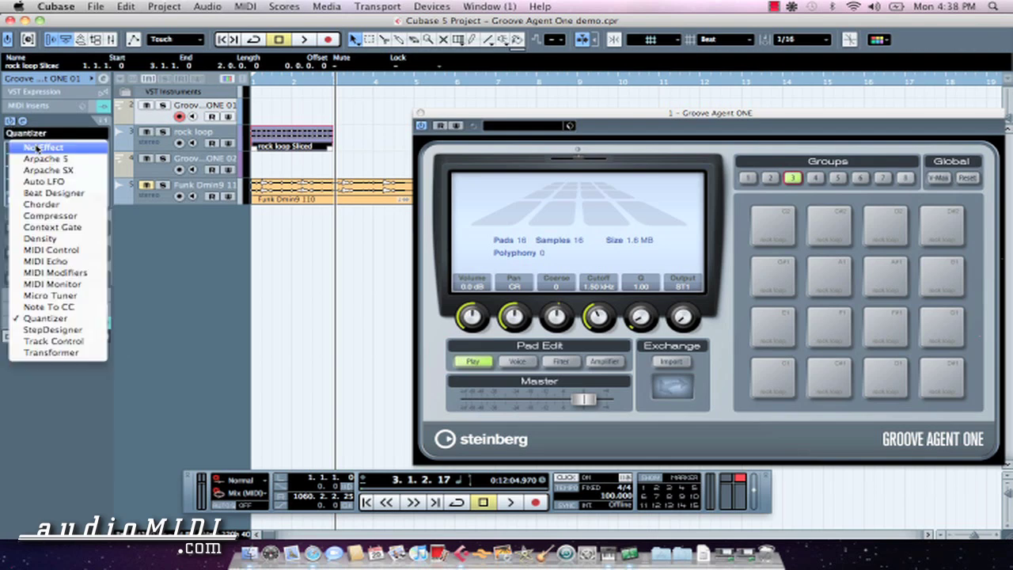
pyautogui.click(36, 147)
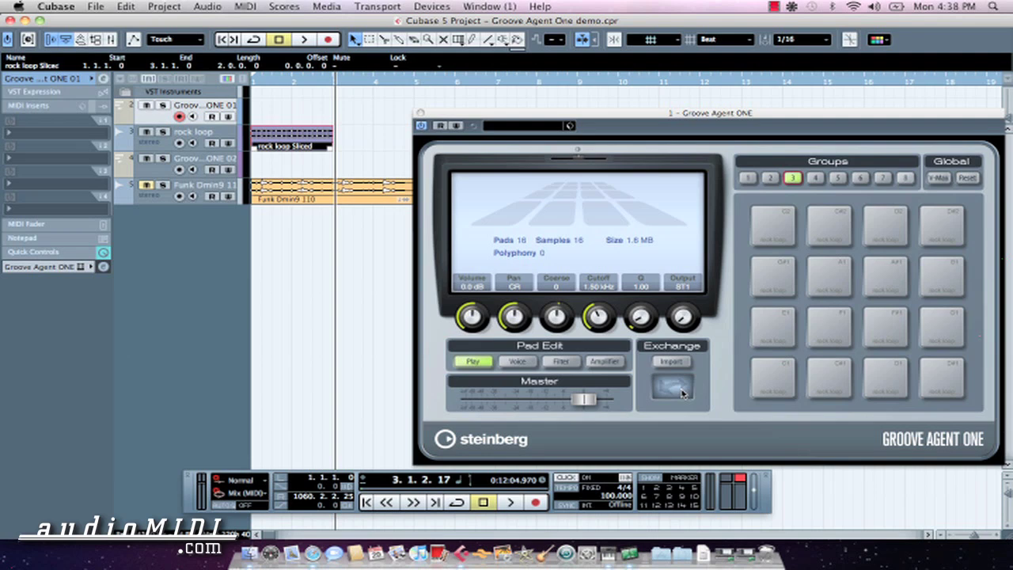
pyautogui.click(30, 79)
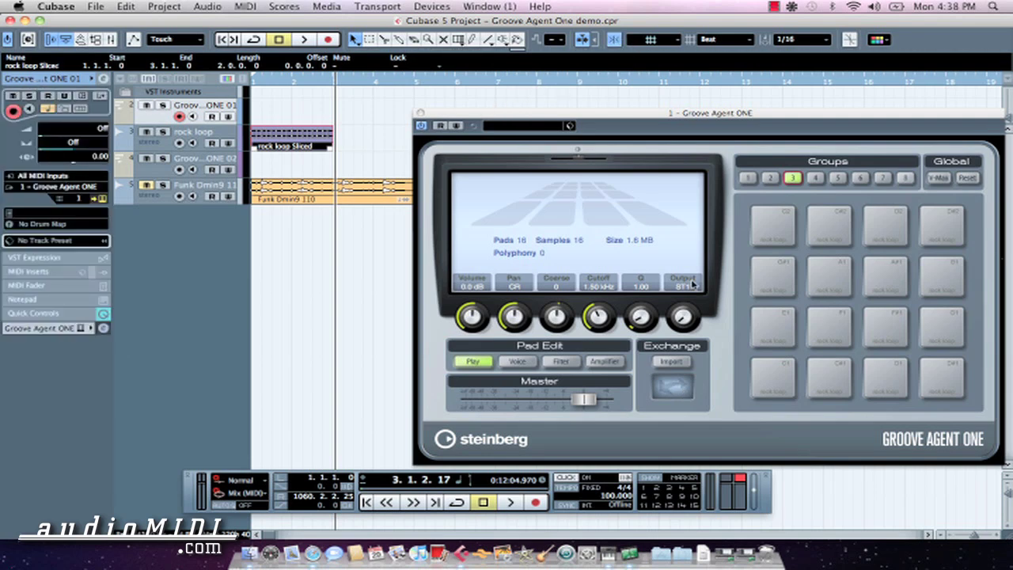
# Step: Export the pad slices as a MIDI part into the project and play it back from bar 1
pyautogui.moveTo(680, 385); pyautogui.dragTo(336, 124)
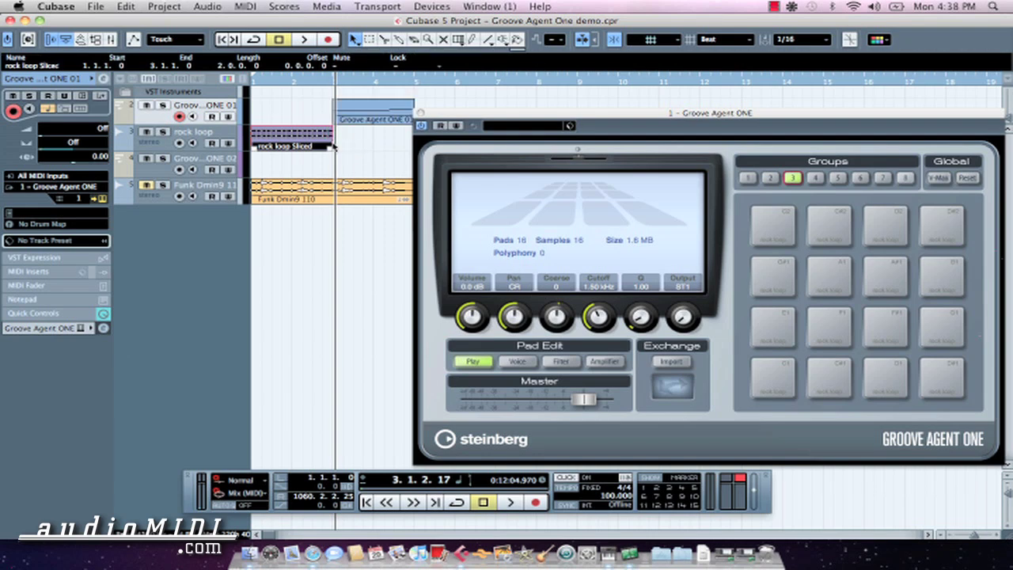
pyautogui.moveTo(297, 83); pyautogui.dragTo(213, 76)
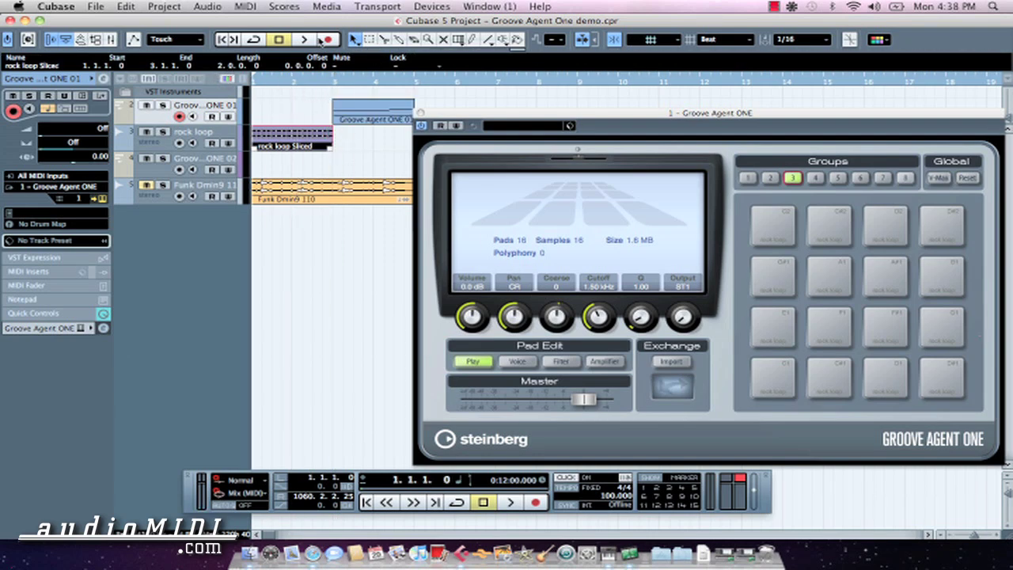
pyautogui.click(305, 39)
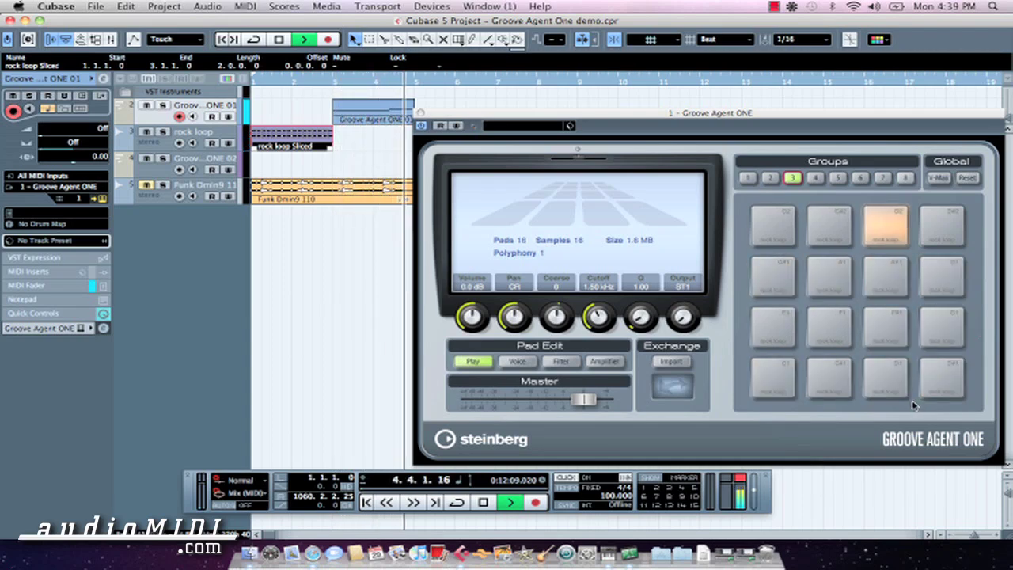
pyautogui.press('space')
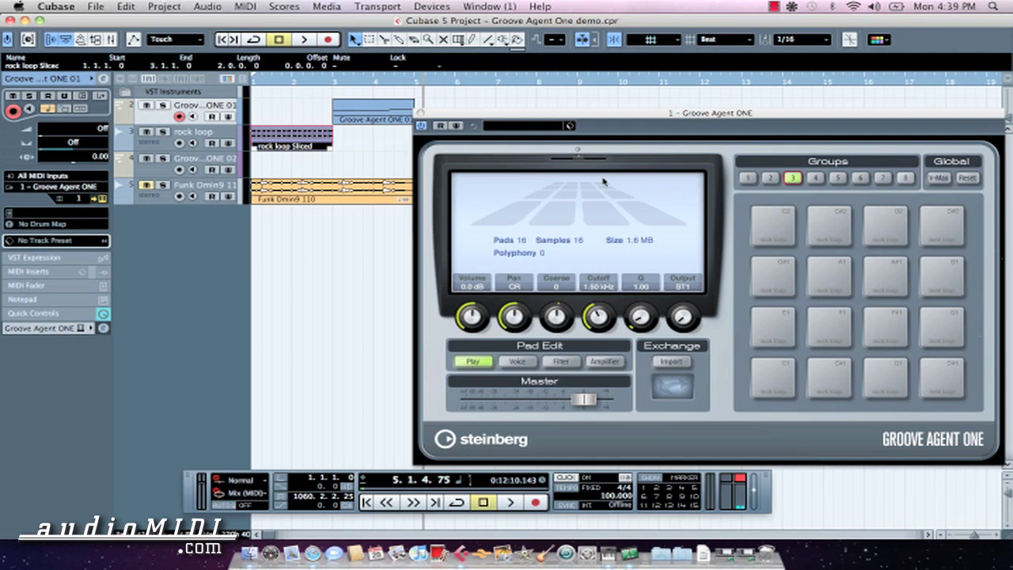
# Step: Duplicate the Groove Agent ONE part with Cmd+D into the following bars
pyautogui.moveTo(462, 110); pyautogui.dragTo(363, 184)
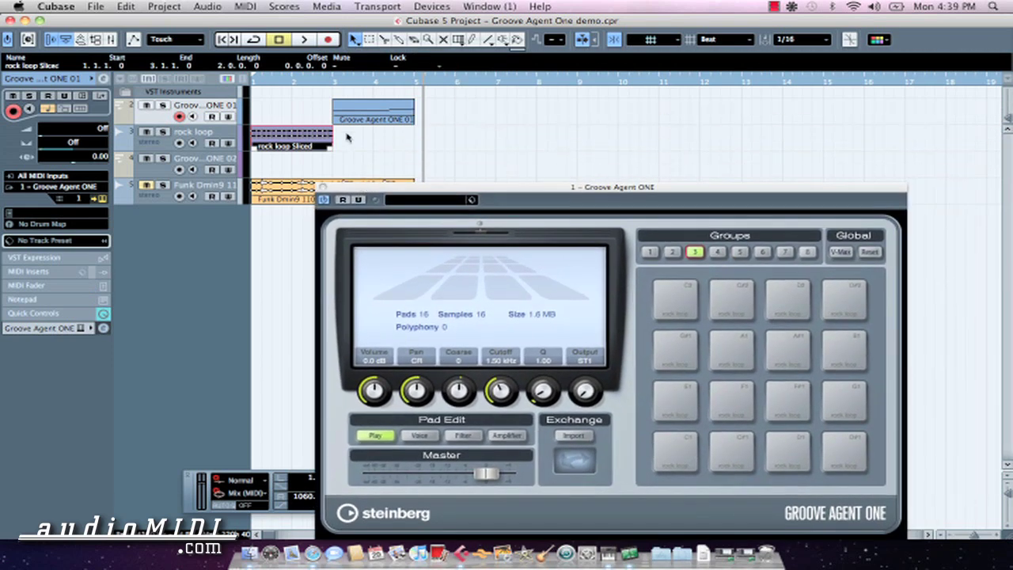
pyautogui.click(377, 112)
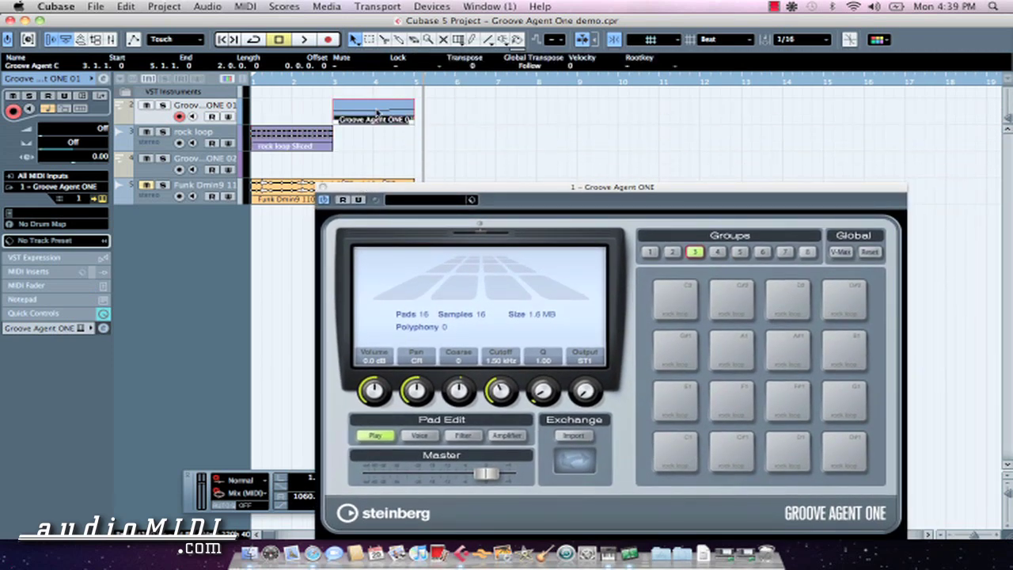
pyautogui.press('super+d')
pyautogui.press('super+d')
pyautogui.press('super+d')
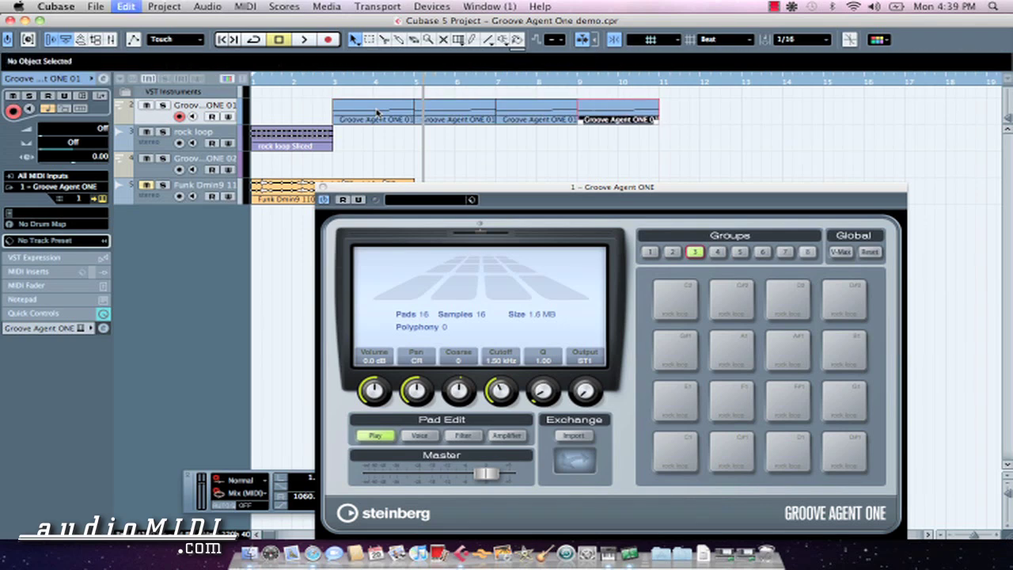
# Step: Open the second Groove Agent ONE part in the Key Editor and zoom in on its notes
pyautogui.doubleClick(442, 109)
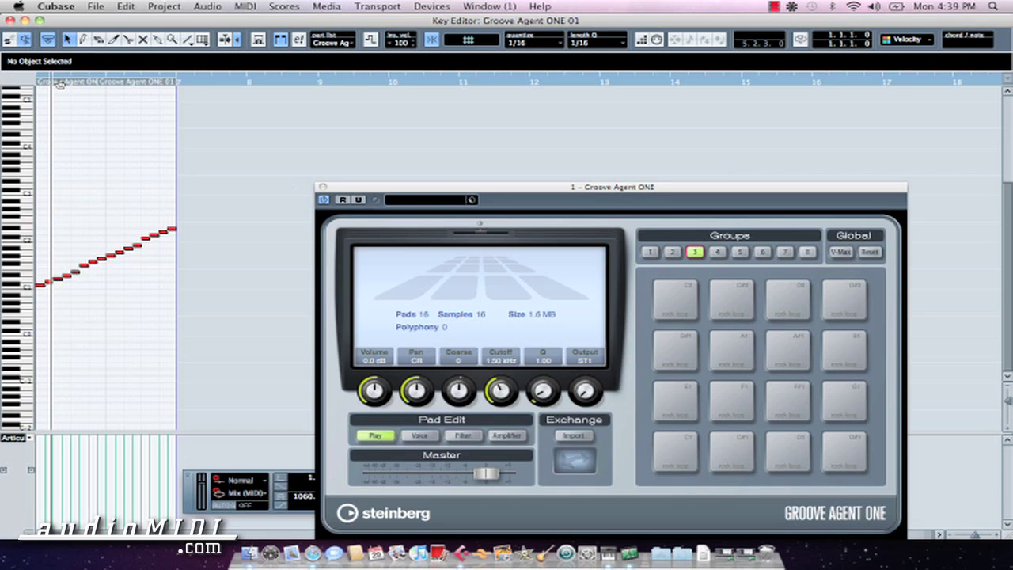
pyautogui.moveTo(192, 84); pyautogui.dragTo(234, 101)
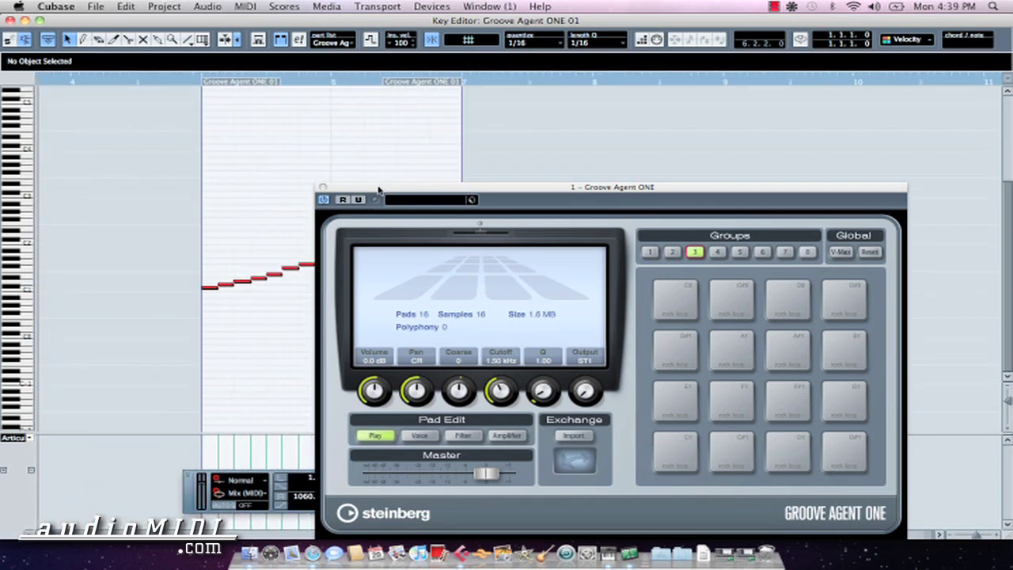
pyautogui.moveTo(385, 188); pyautogui.dragTo(557, 217)
# Step: Step through the slice notes, transposing each up or down a semitone, ending the last at C2
pyautogui.click(211, 287)
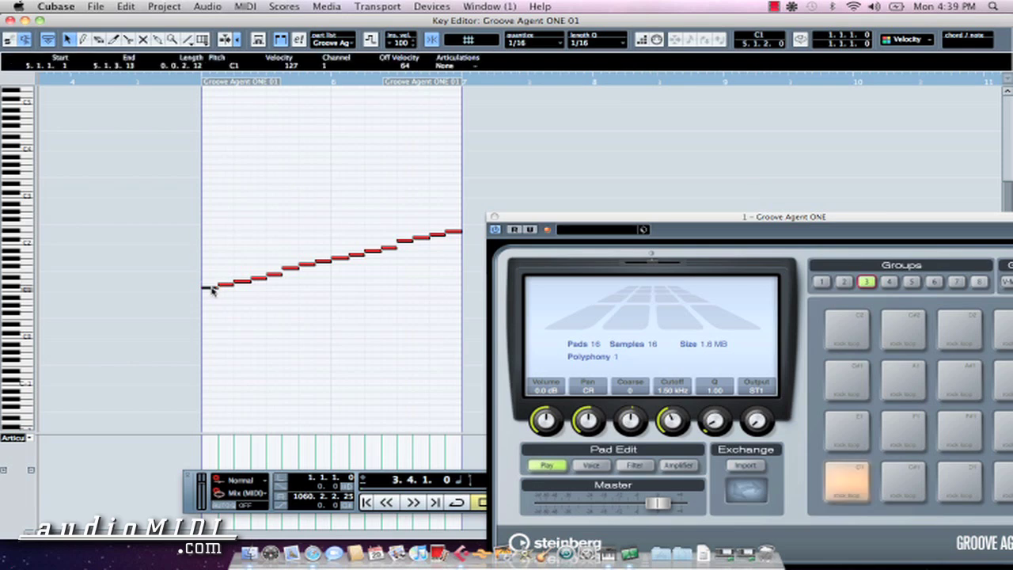
pyautogui.press('Up')
pyautogui.press('Right')
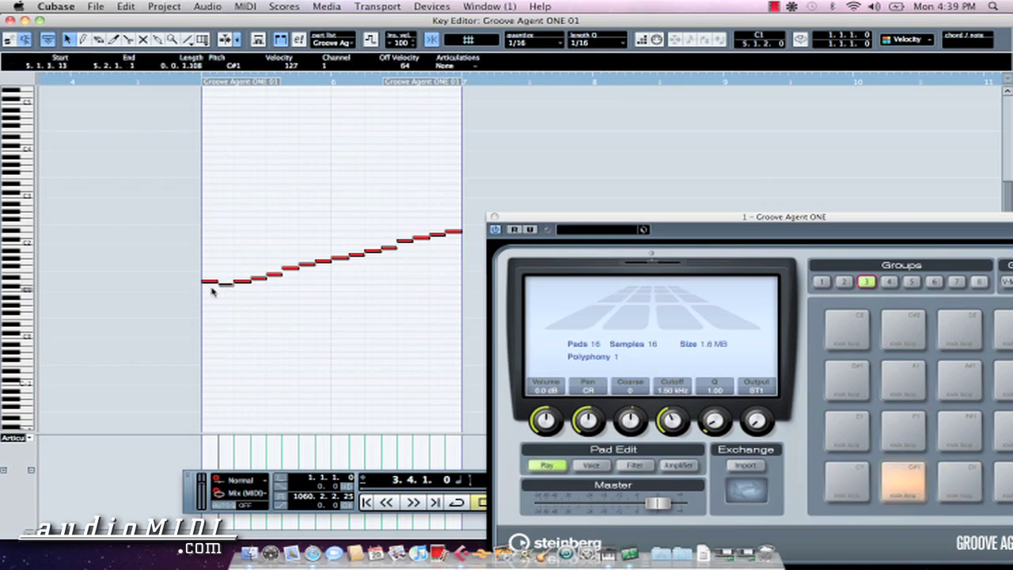
pyautogui.press('Down')
pyautogui.press('Right')
pyautogui.press('Down')
pyautogui.press('Right')
pyautogui.press('Right')
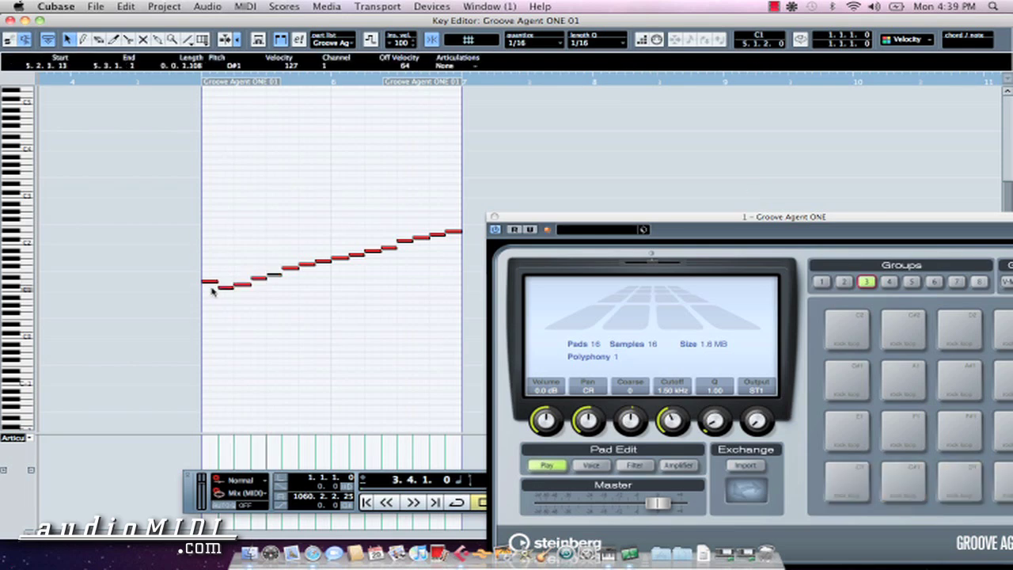
pyautogui.press('Down')
pyautogui.press('Right')
pyautogui.press('Right')
pyautogui.press('Right')
pyautogui.press('Down')
pyautogui.press('Down')
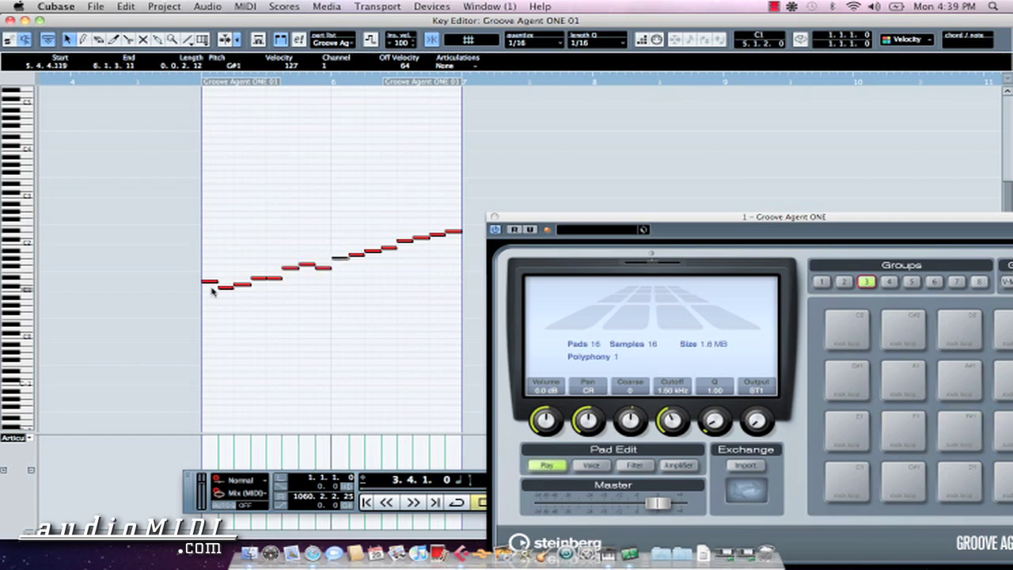
pyautogui.press('Right')
pyautogui.press('Down')
pyautogui.press('Right')
pyautogui.press('Down')
pyautogui.press('Right')
pyautogui.press('Right')
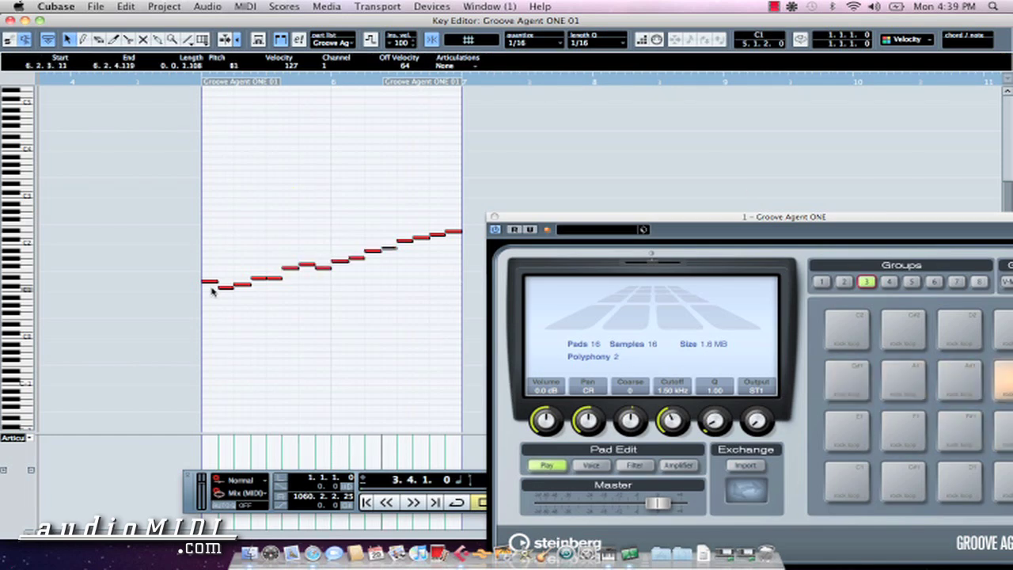
pyautogui.press('Right')
pyautogui.press('Right')
pyautogui.press('Down')
pyautogui.press('Down')
pyautogui.press('Right')
pyautogui.press('Down')
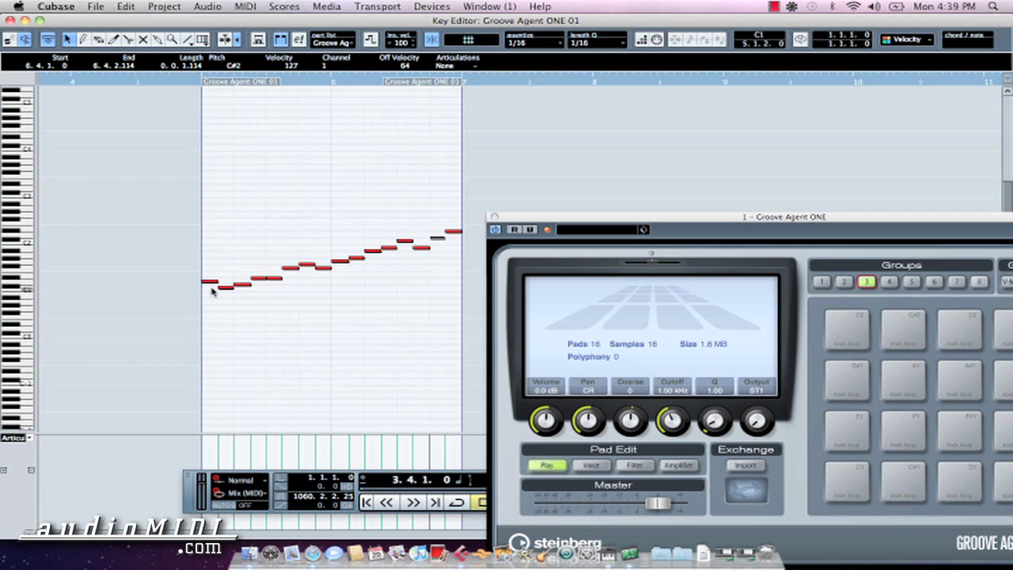
pyautogui.press('Up')
pyautogui.press('Up')
pyautogui.press('Right')
pyautogui.press('Down')
pyautogui.press('Down')
pyautogui.press('Down')
pyautogui.press('Down')
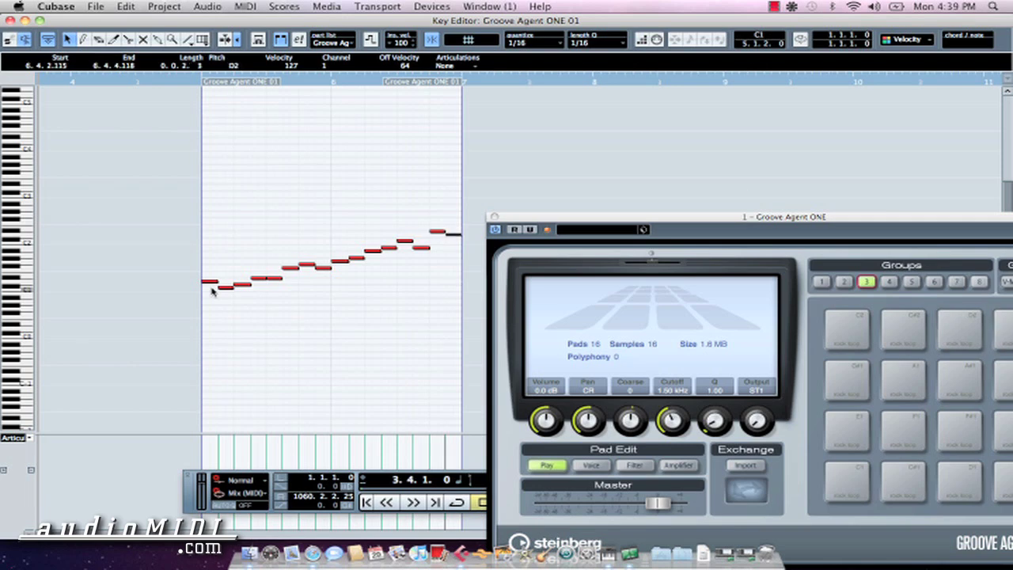
pyautogui.press('Up')
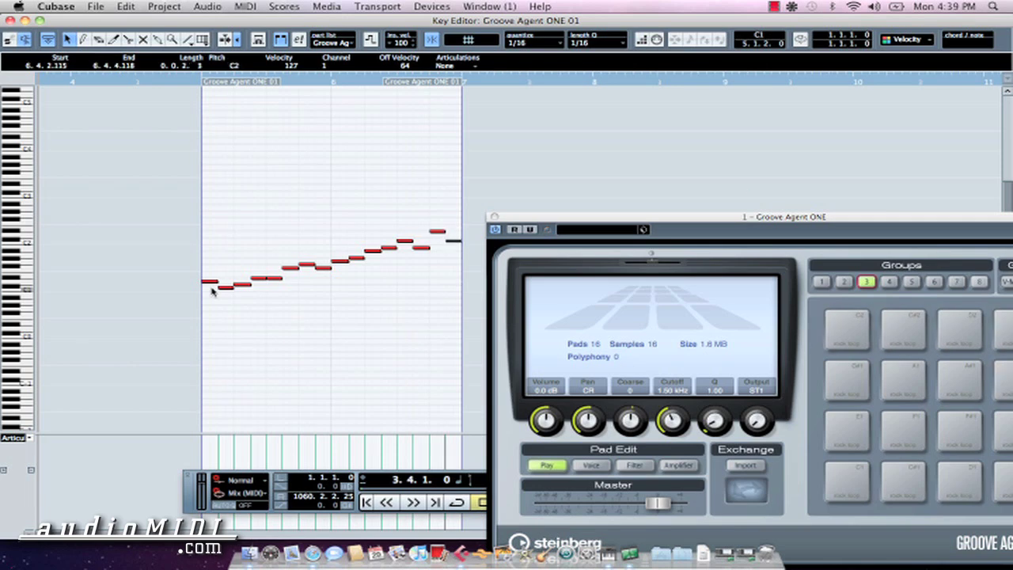
# Step: Close the Key Editor and apply Functions > Reverse to the third Groove Agent ONE part
pyautogui.click(9, 20)
pyautogui.click(525, 117)
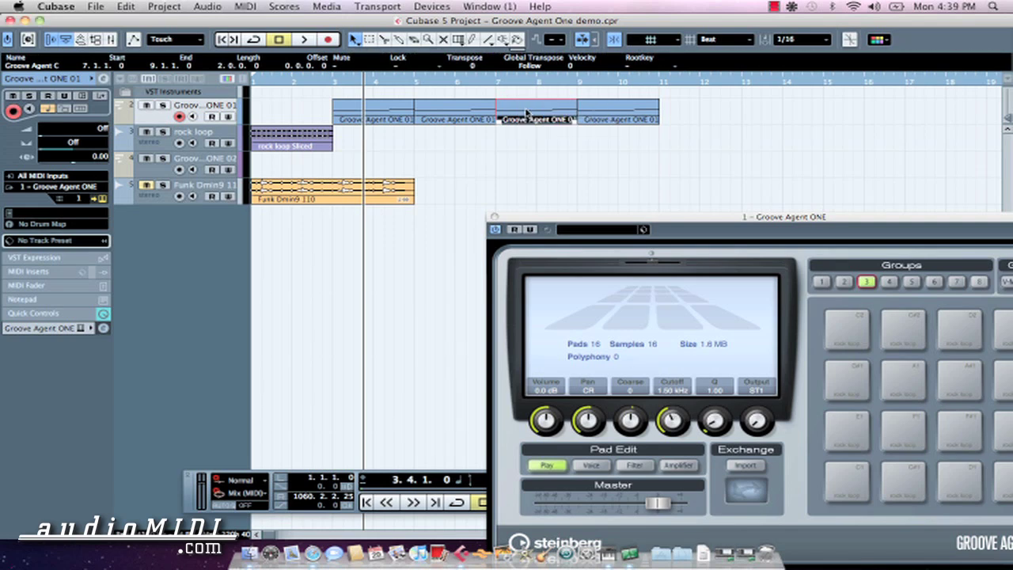
pyautogui.rightClick(526, 114)
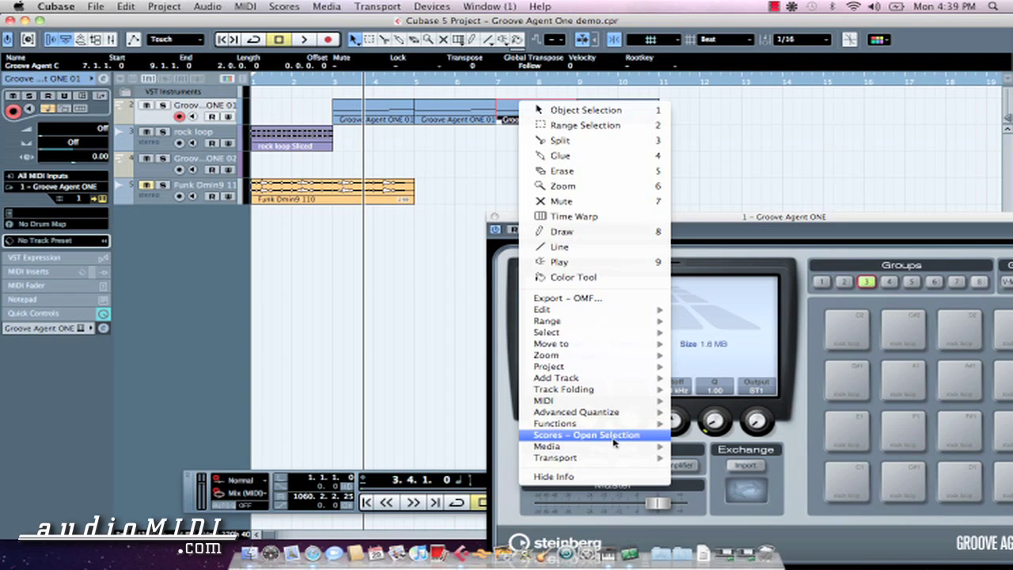
pyautogui.moveTo(618, 426)
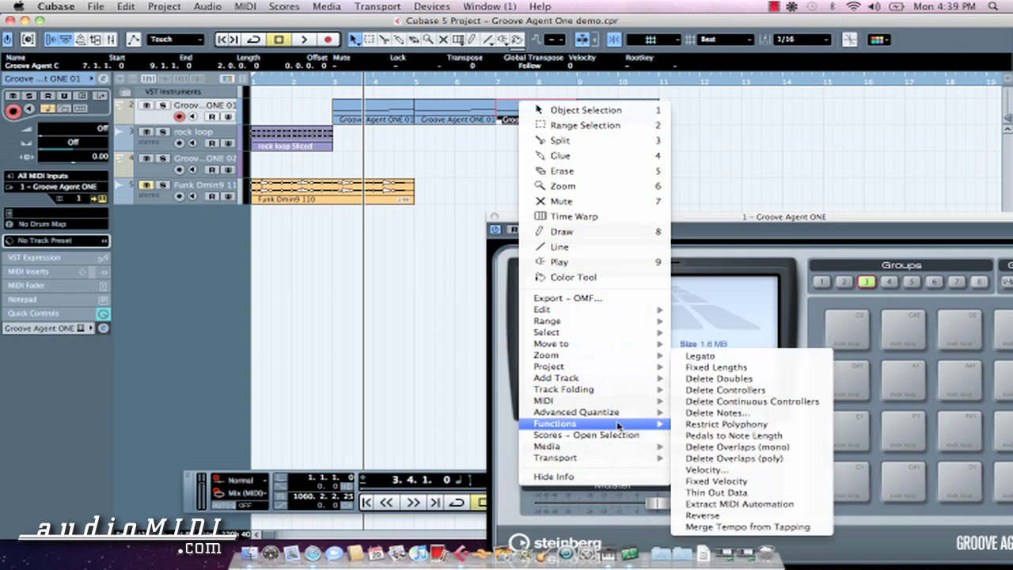
pyautogui.click(732, 515)
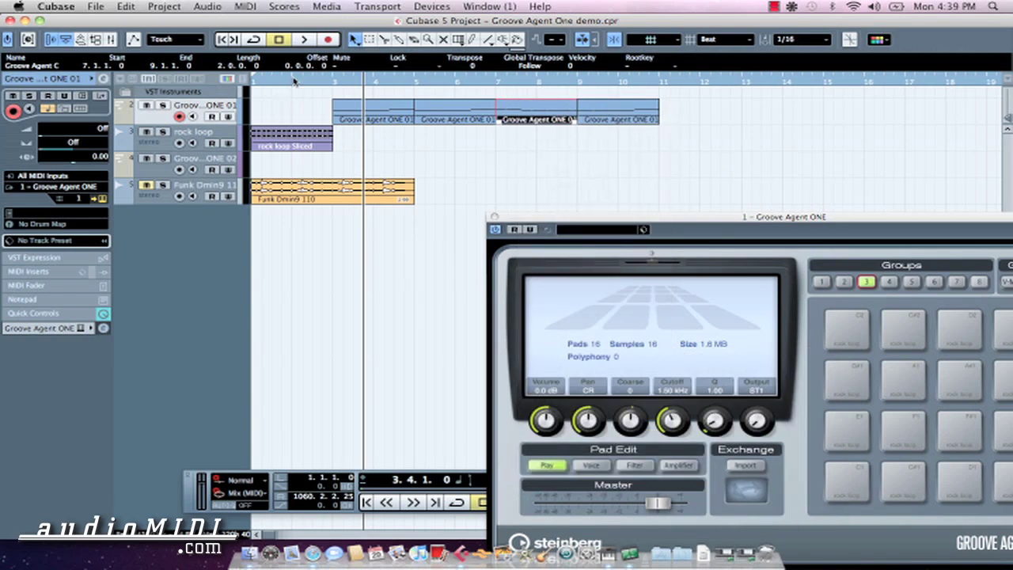
# Step: Start playback from bar 3
pyautogui.click(338, 88)
pyautogui.click(333, 86)
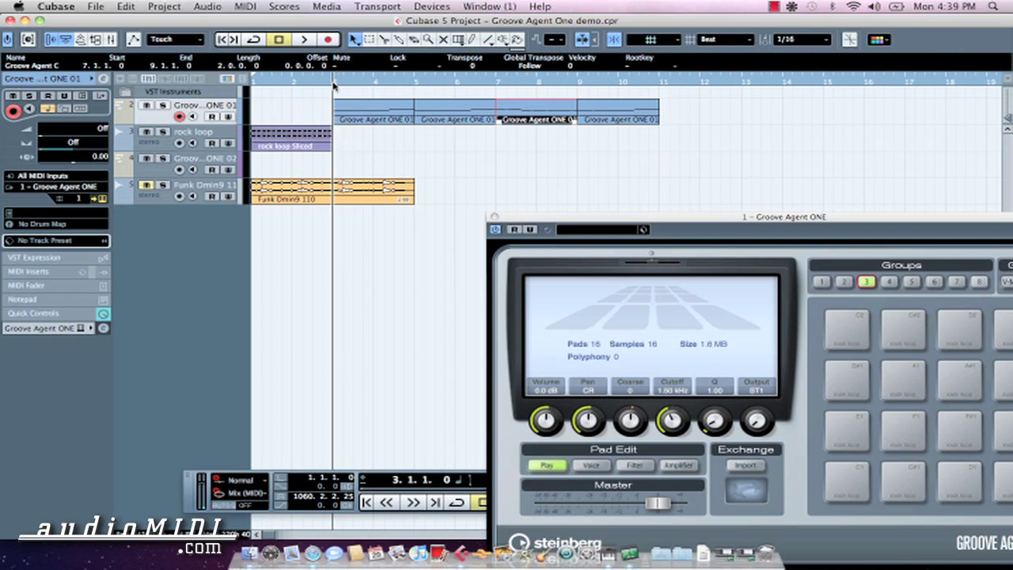
pyautogui.press('space')
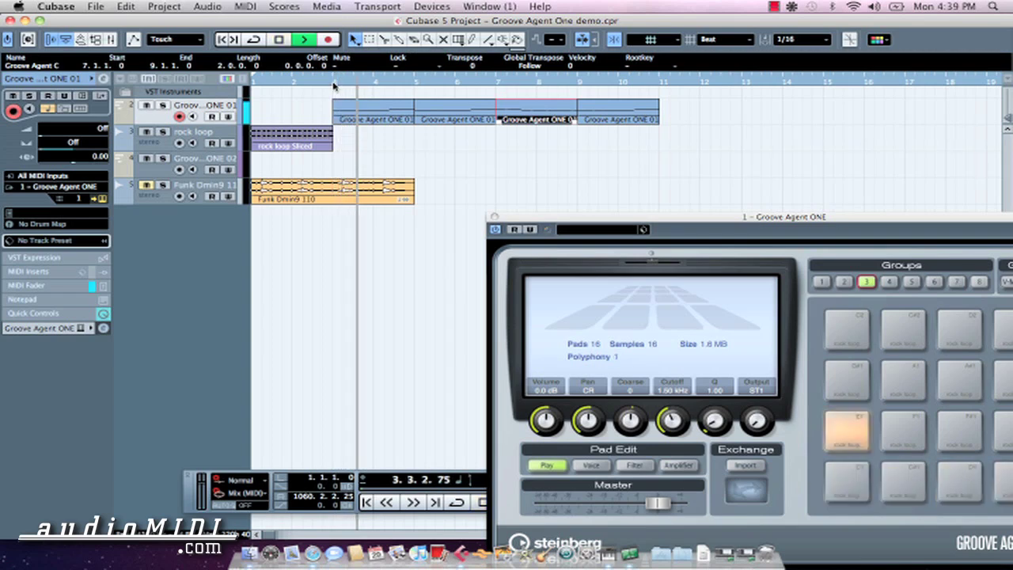
# Step: Listen to all four Groove Agent ONE parts play through, then stop at bar 11
pyautogui.moveTo(641, 216); pyautogui.dragTo(556, 167)
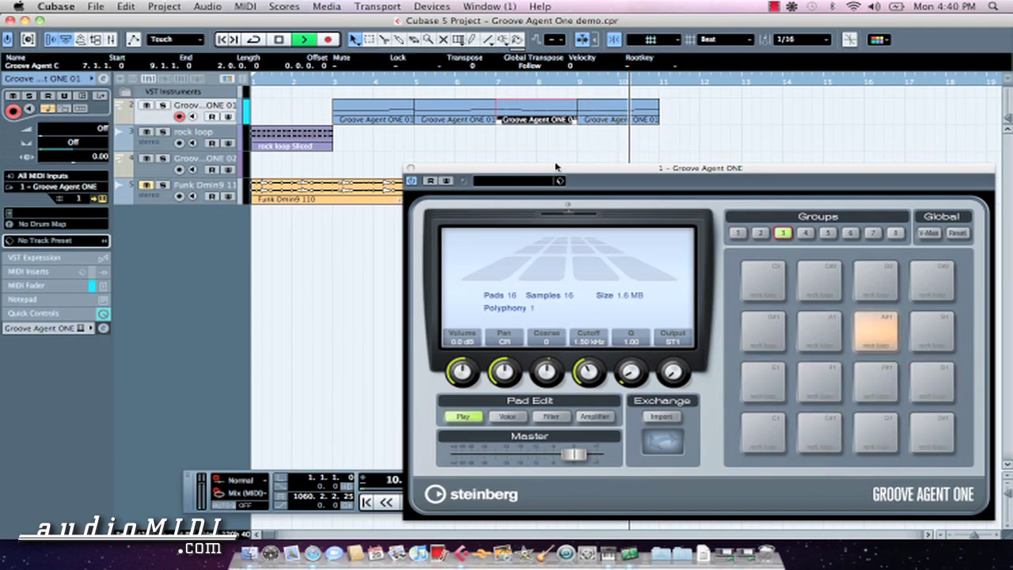
pyautogui.press('space')
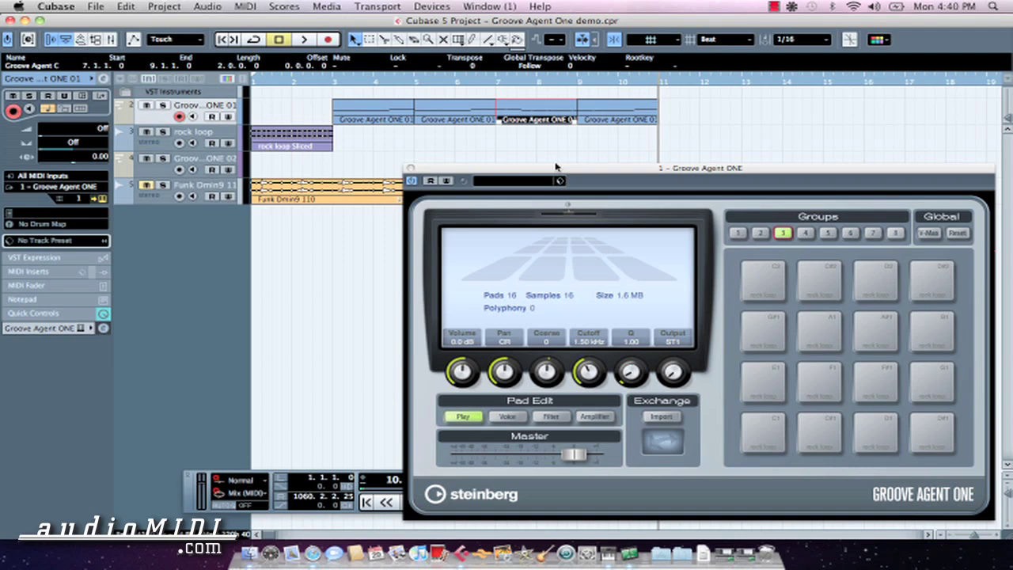
pyautogui.moveTo(607, 169); pyautogui.dragTo(599, 135)
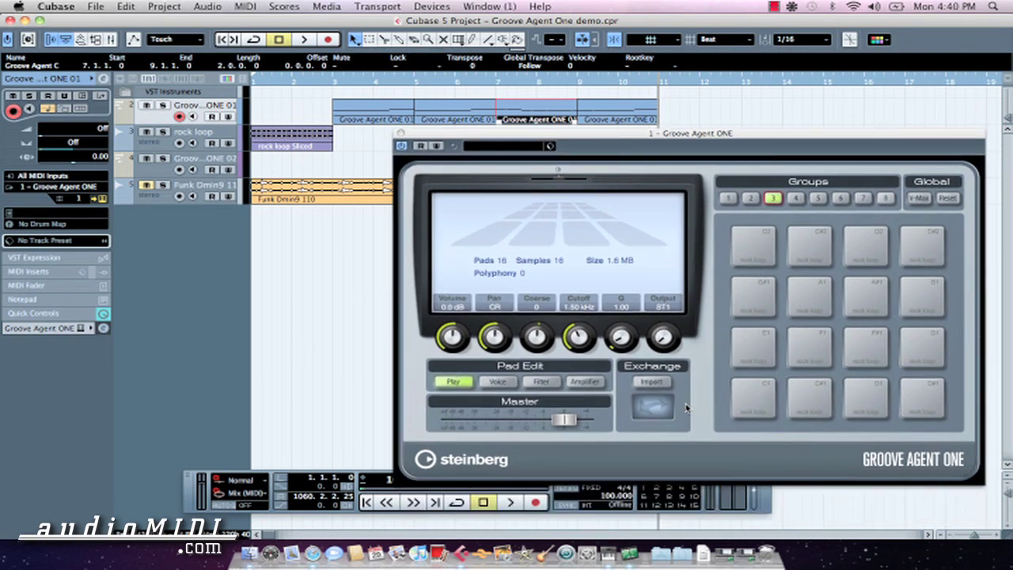
pyautogui.click(651, 381)
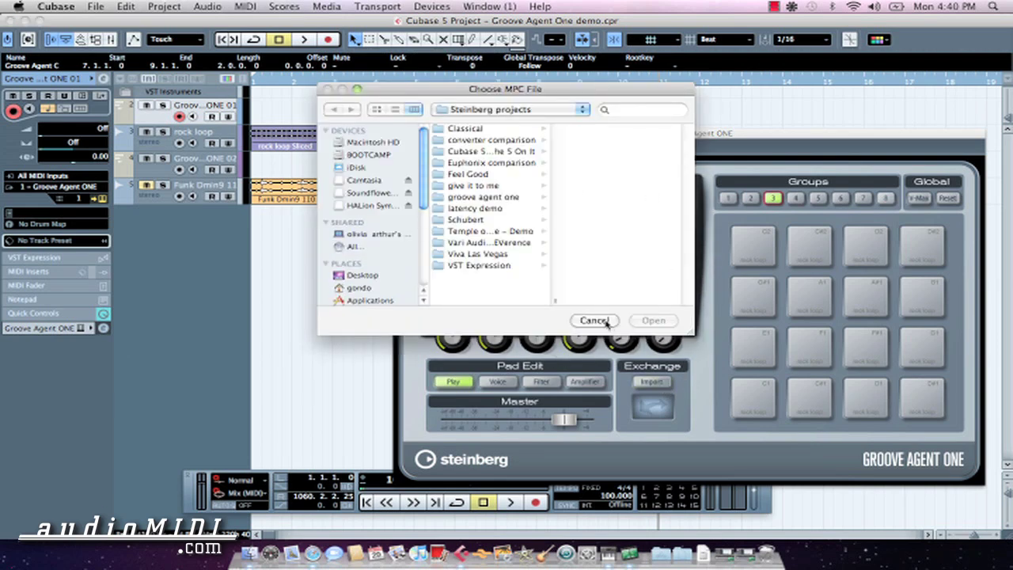
pyautogui.click(601, 325)
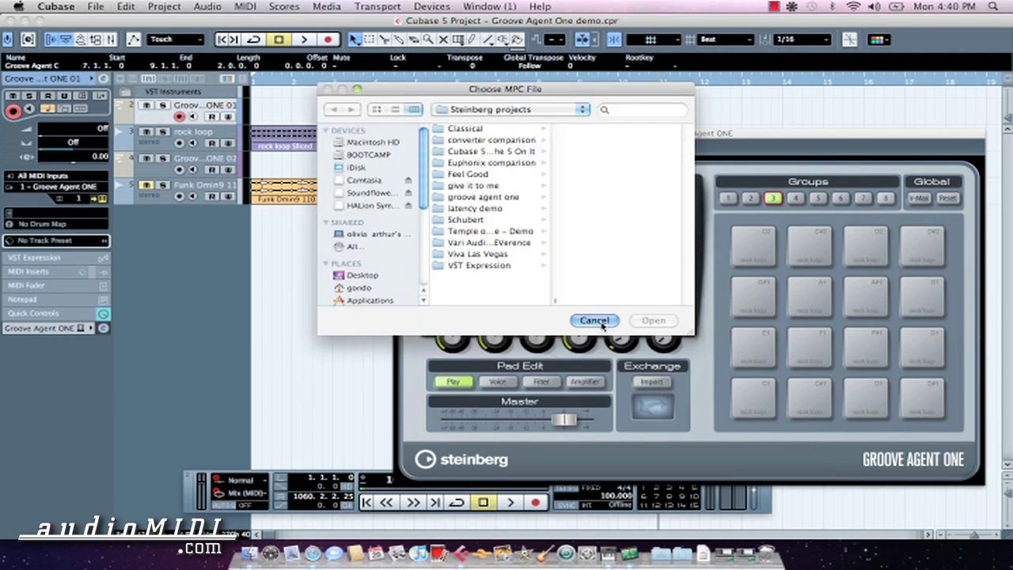